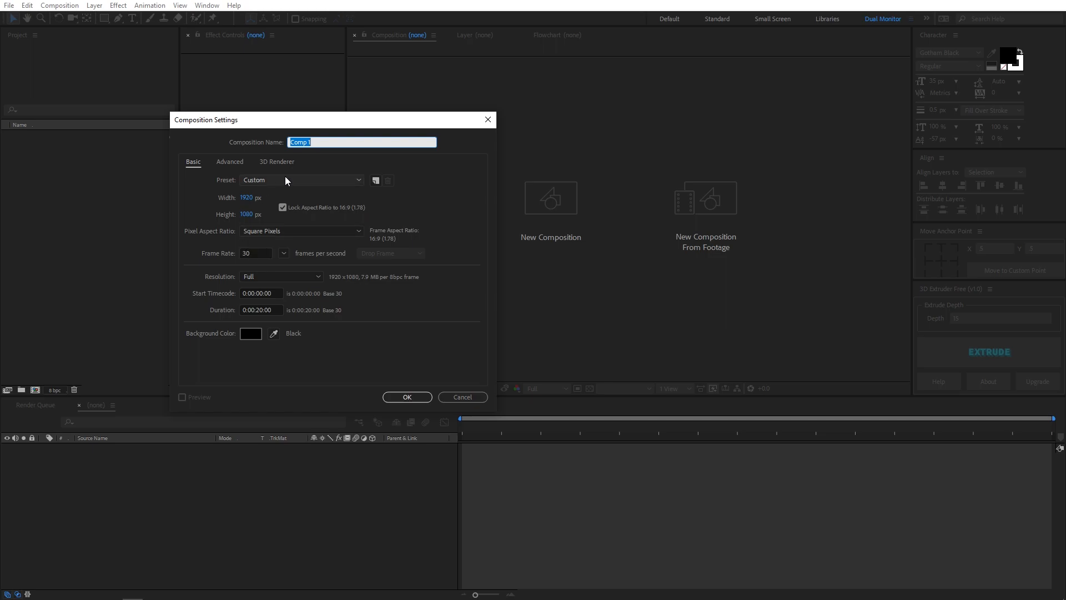
Create two 1920 × 1080 compositions named Text and Main, each at 30 fps and 20 seconds long
text(Text)
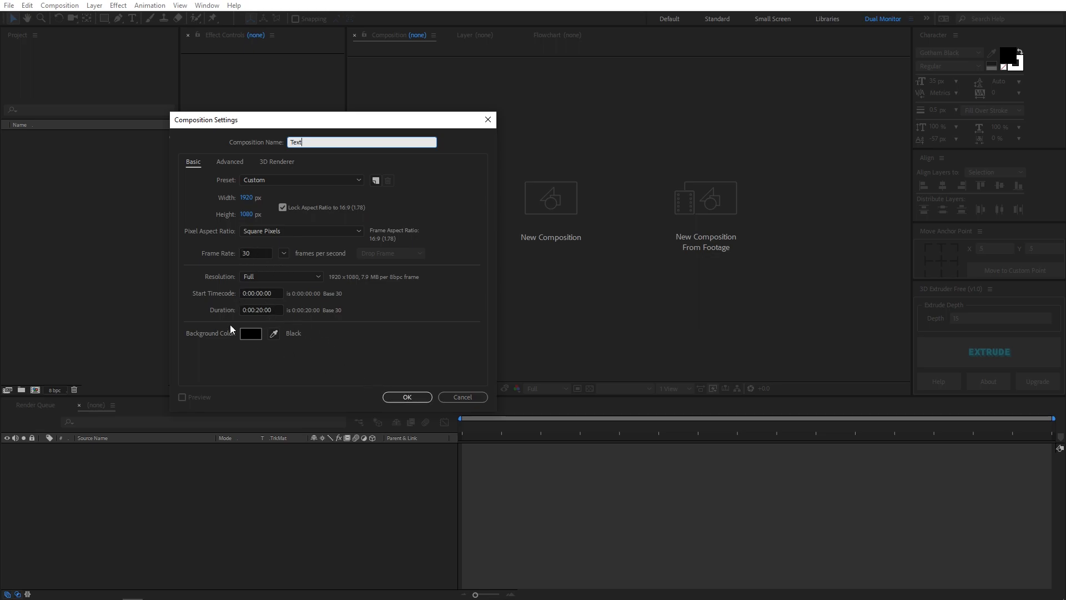
click(407, 395)
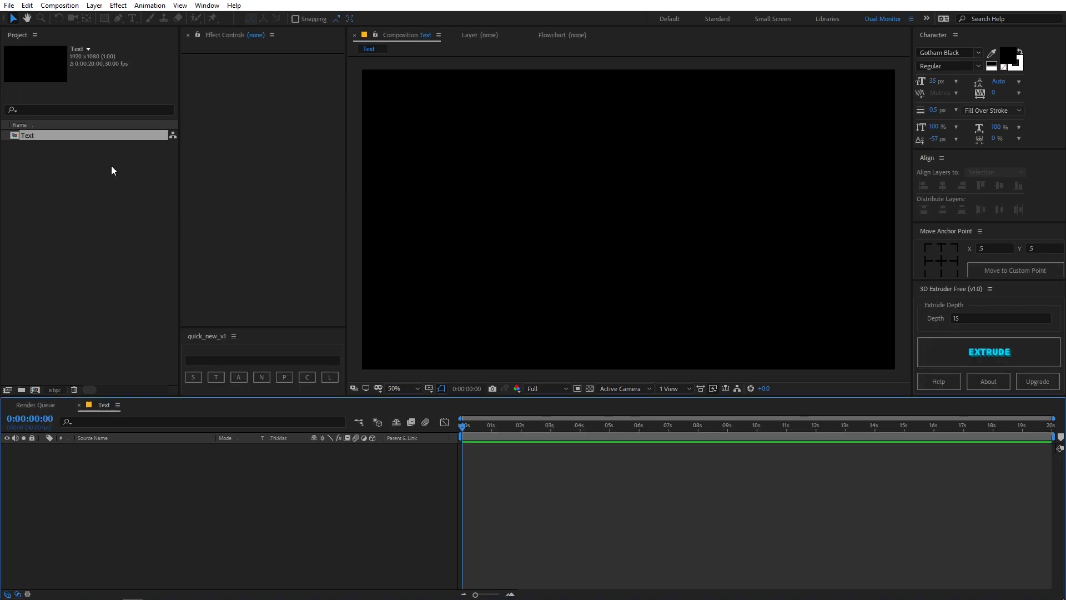
click(64, 7)
click(67, 18)
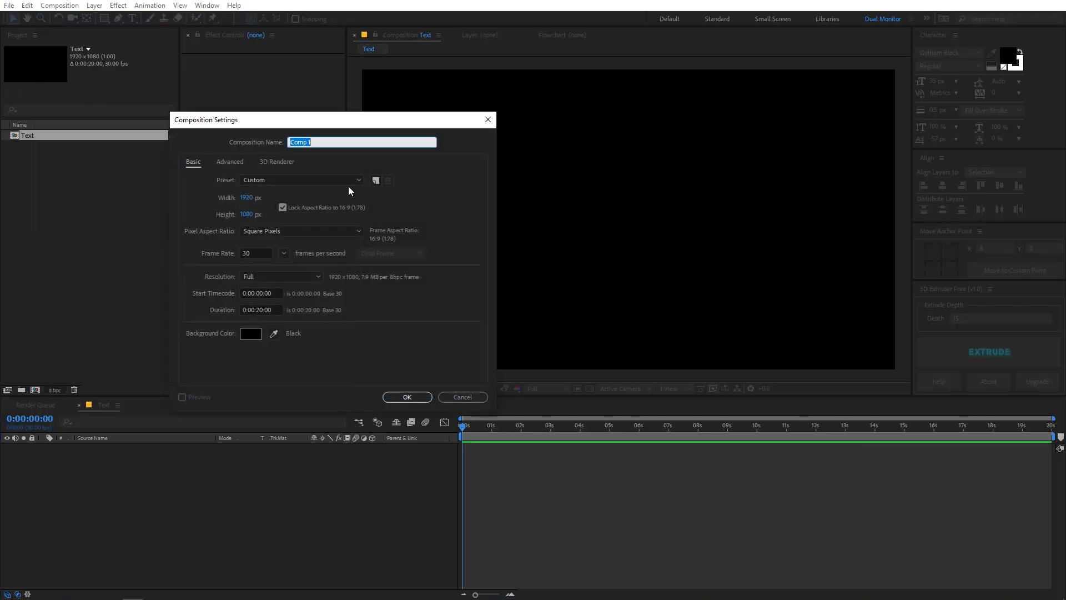
text(Main)
click(407, 398)
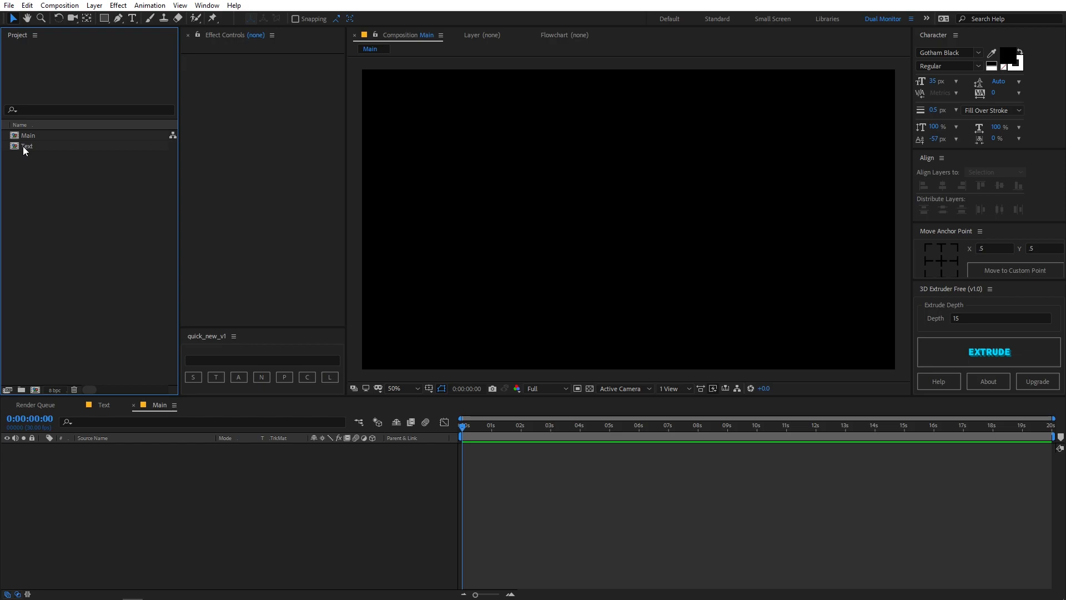
Open the Text composition and add a text layer reading "STACK UP"
double_click(28, 147)
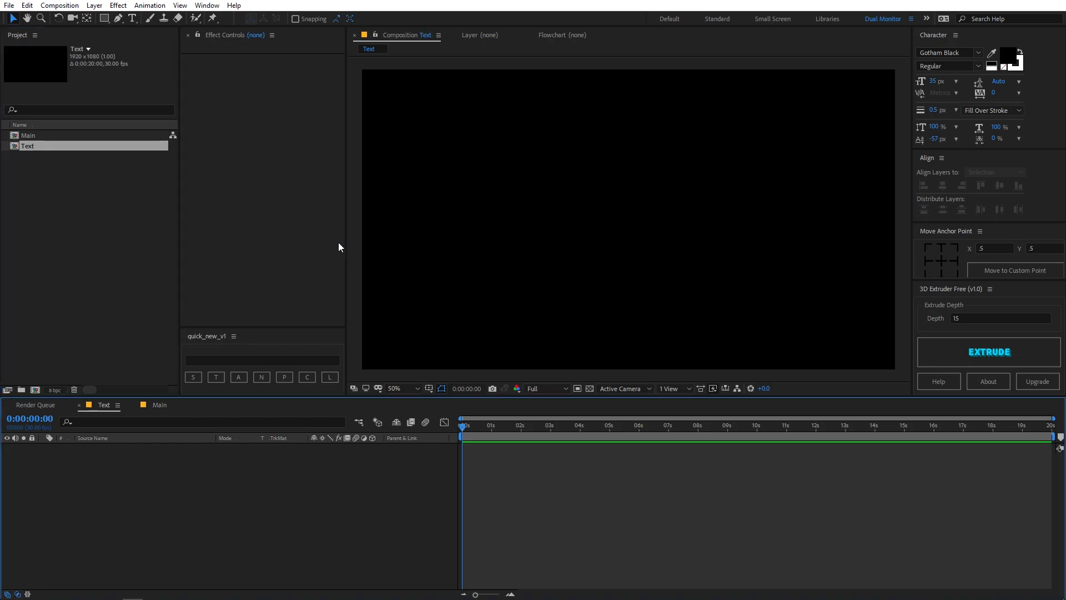
click(132, 19)
click(567, 229)
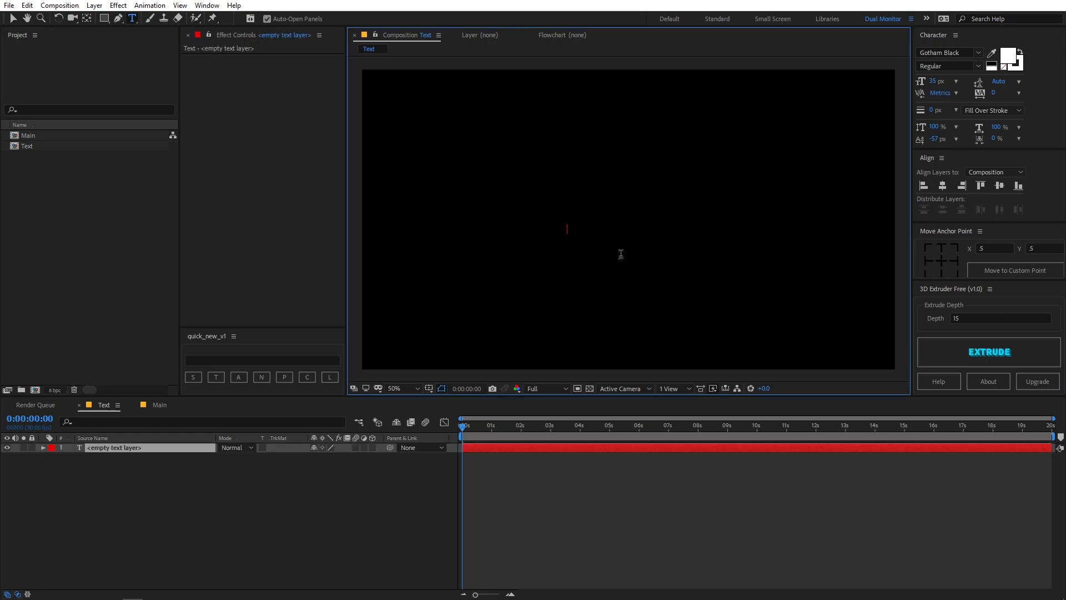
text(STAC)
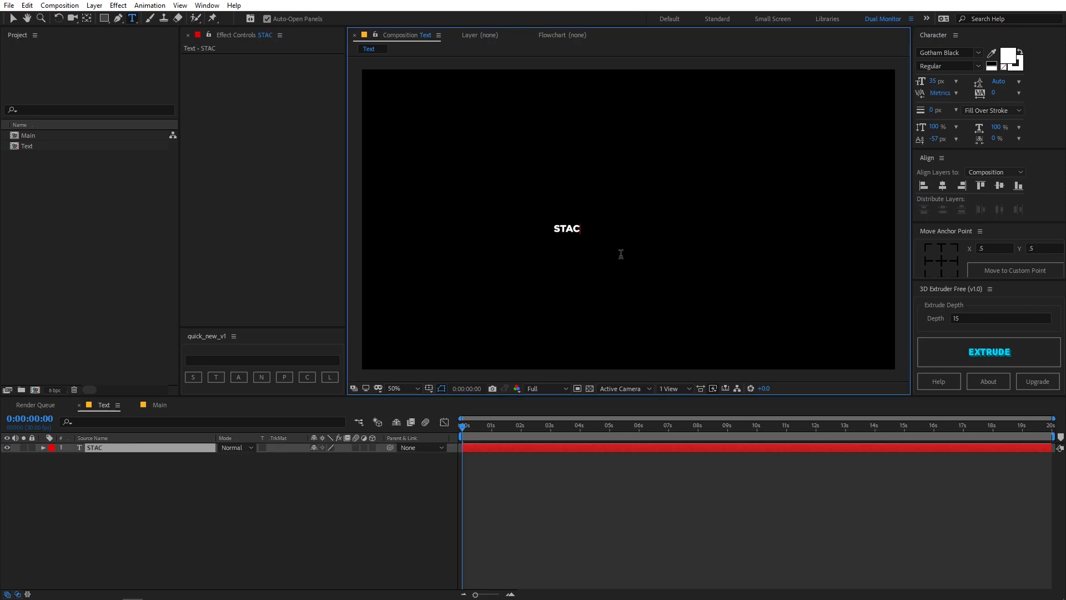
text(K UP)
click(291, 508)
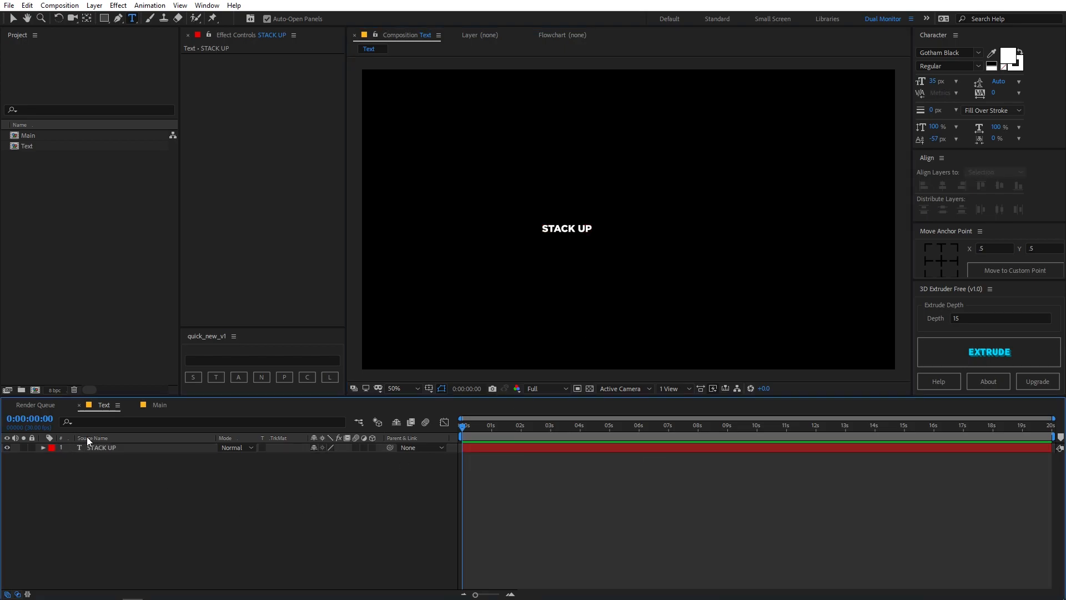
Center the STACK UP layer horizontally and vertically in the composition
click(110, 447)
click(944, 186)
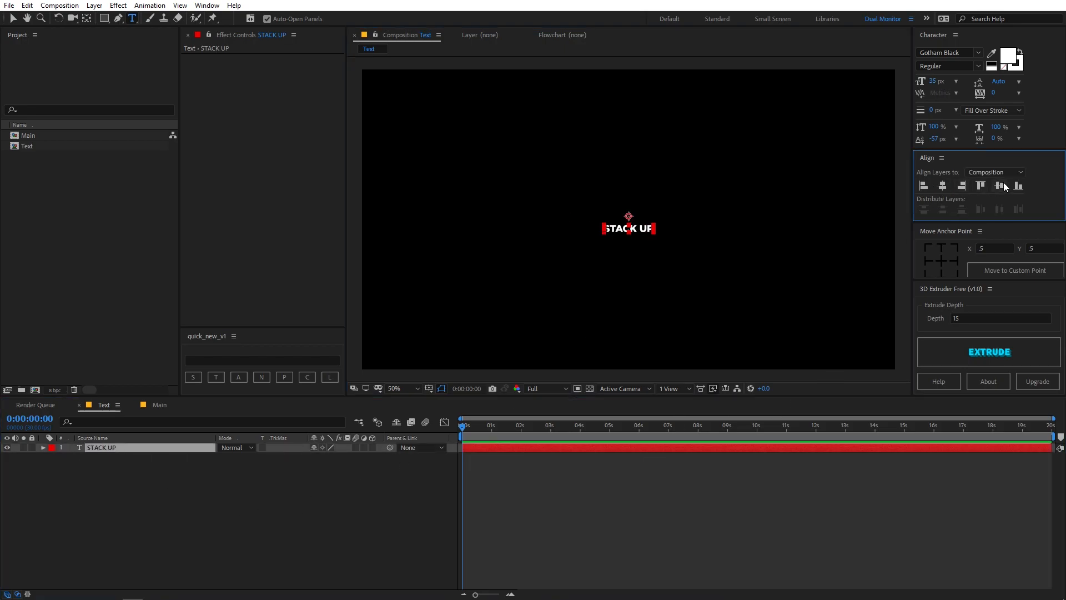
click(999, 186)
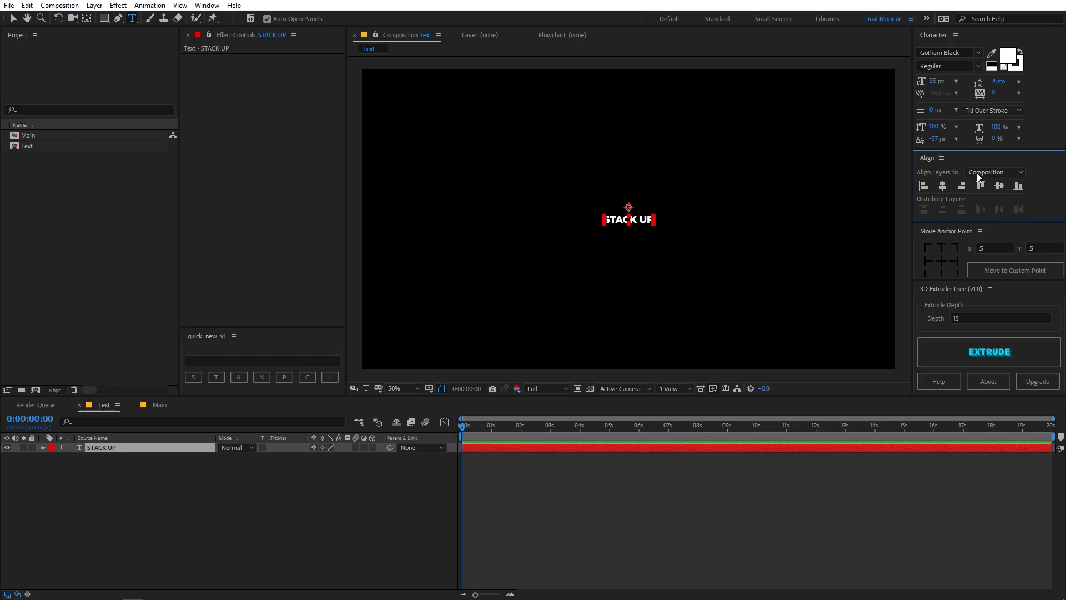
click(207, 5)
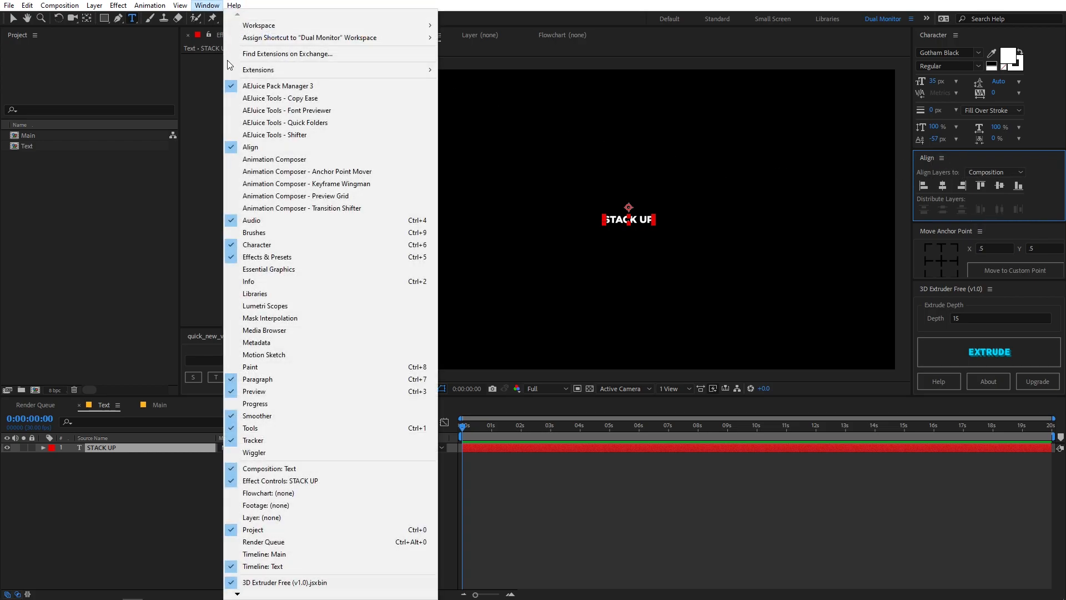
click(528, 487)
Center the anchor point within the STACK UP text layer
click(111, 447)
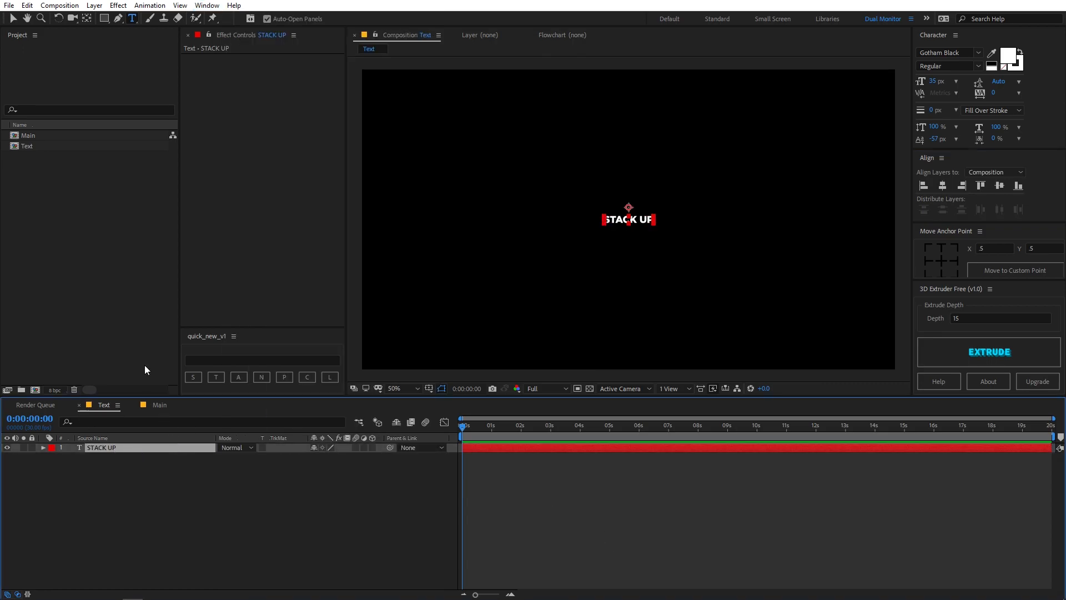
click(87, 18)
key(ctrl+alt+Home)
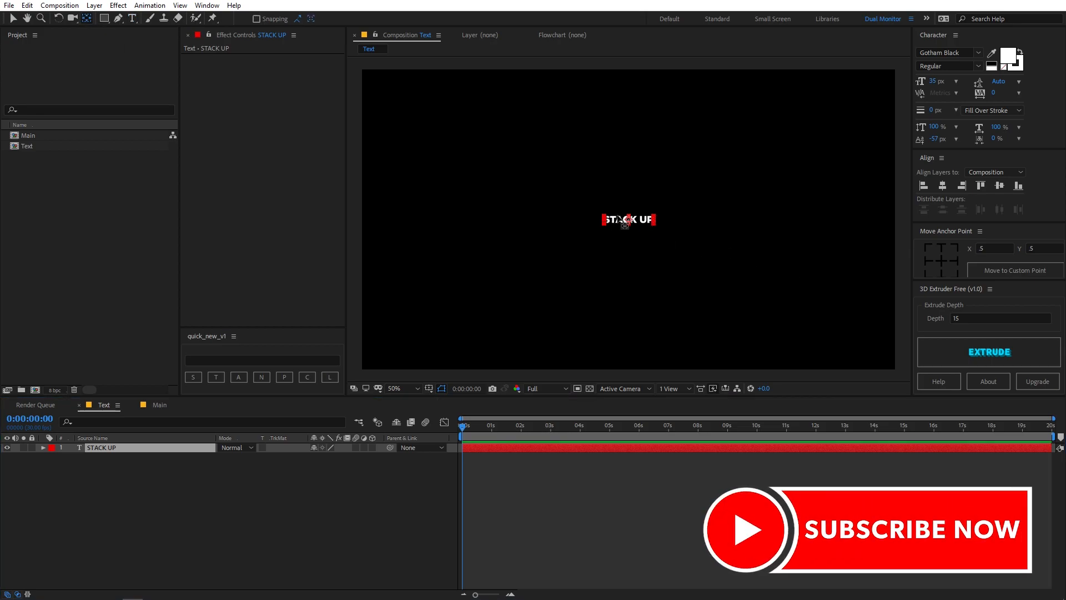
click(118, 506)
Scale the STACK UP layer up to 613%
click(115, 447)
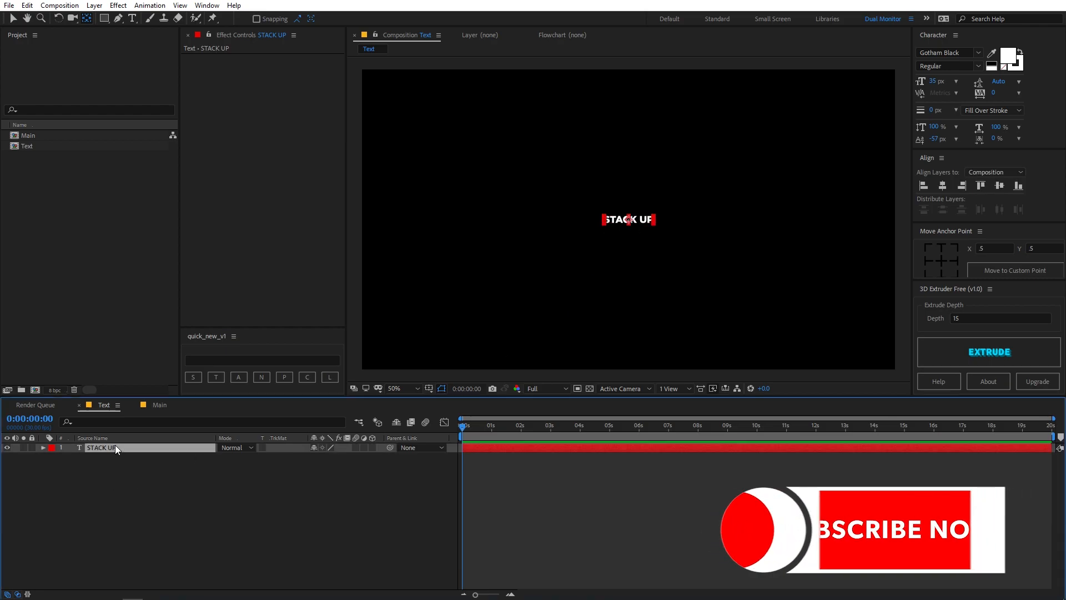
key(s)
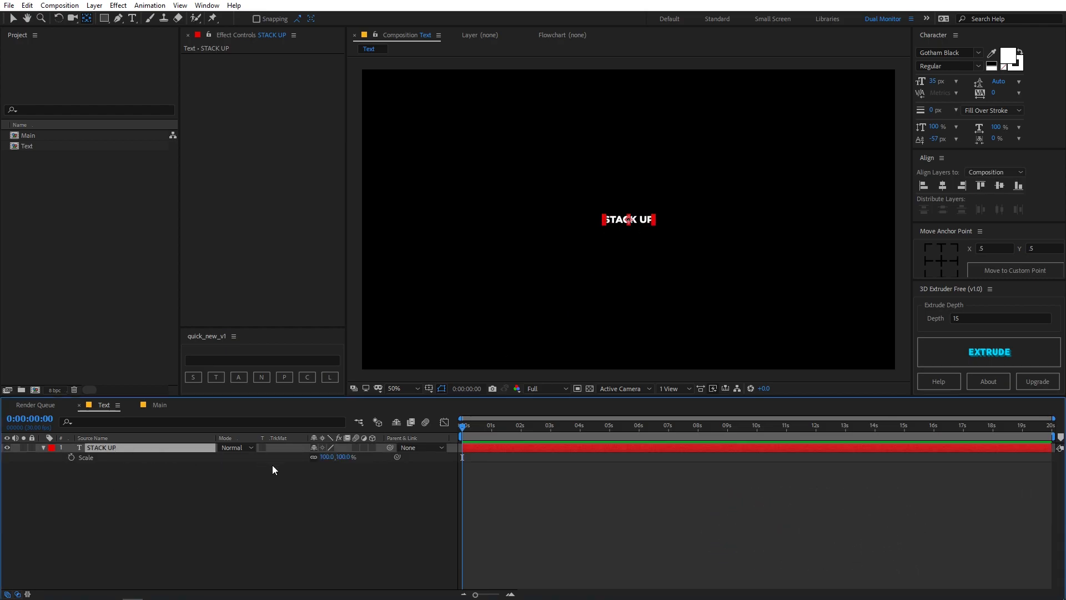
drag(328, 458, 620, 469)
click(635, 491)
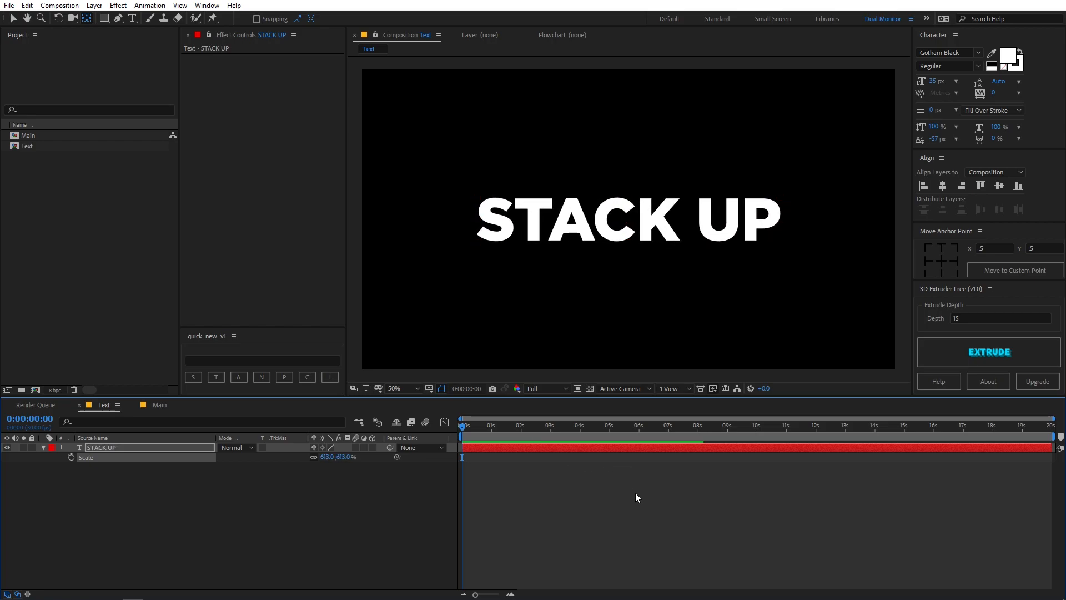
Remove the fill color from the STACK UP text
click(105, 447)
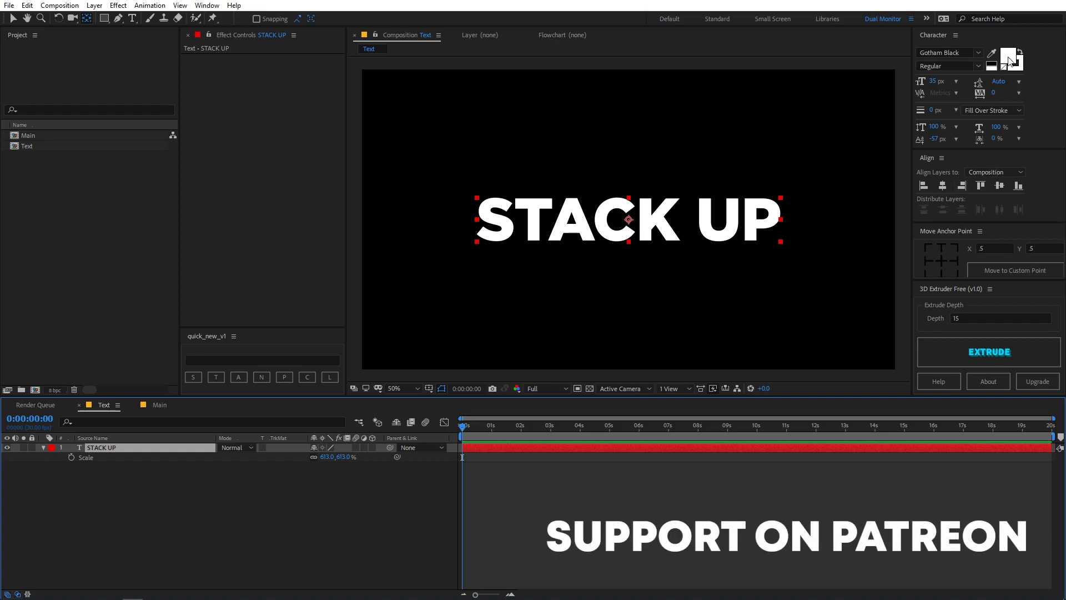
click(1004, 64)
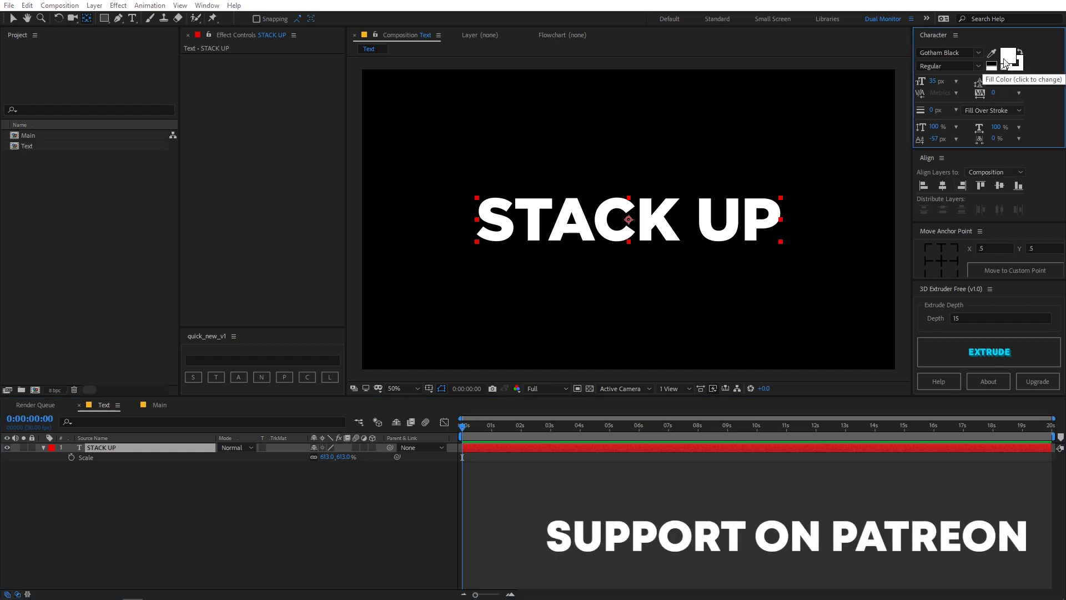
click(342, 289)
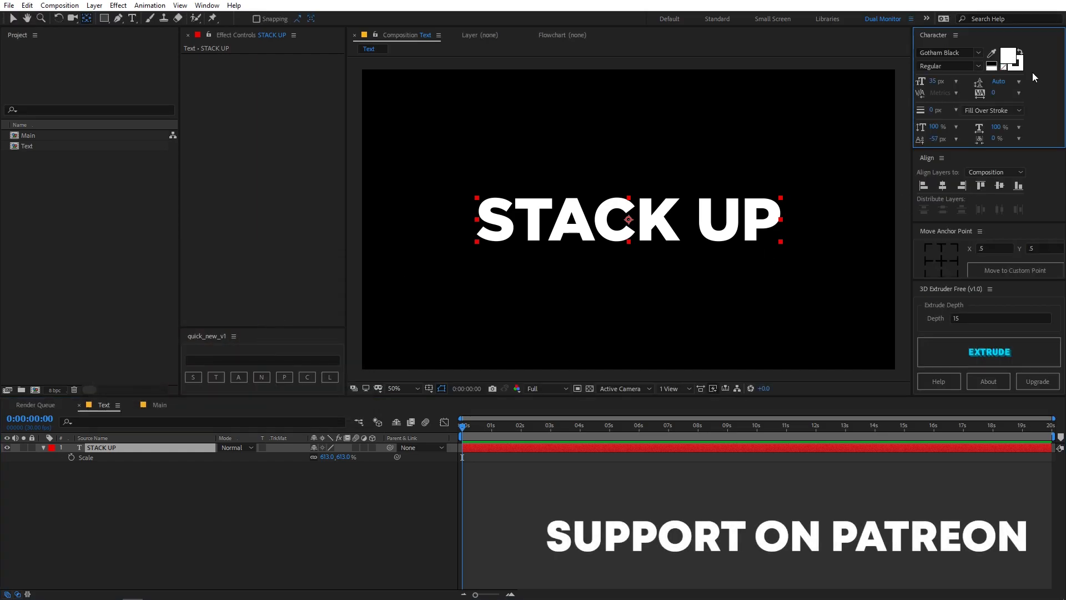
click(1005, 68)
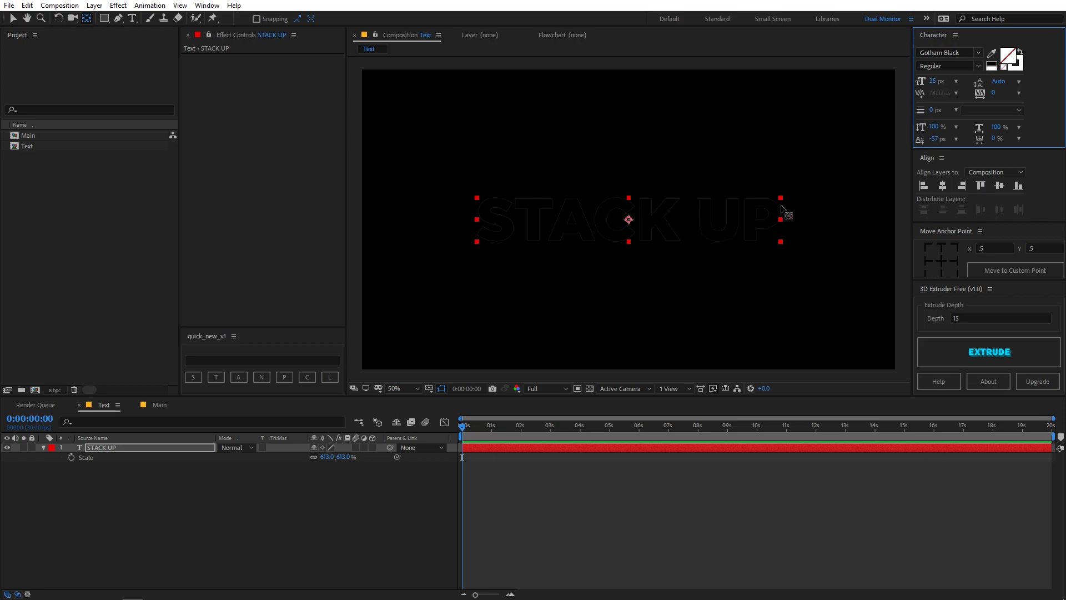
Set the stroke width of the STACK UP text to 0.5 px
mouse_move(933, 111)
mouse_down()
mouse_move(961, 110)
mouse_move(926, 109)
mouse_move(936, 110)
mouse_up()
click(934, 110)
text(.5)
key(Return)
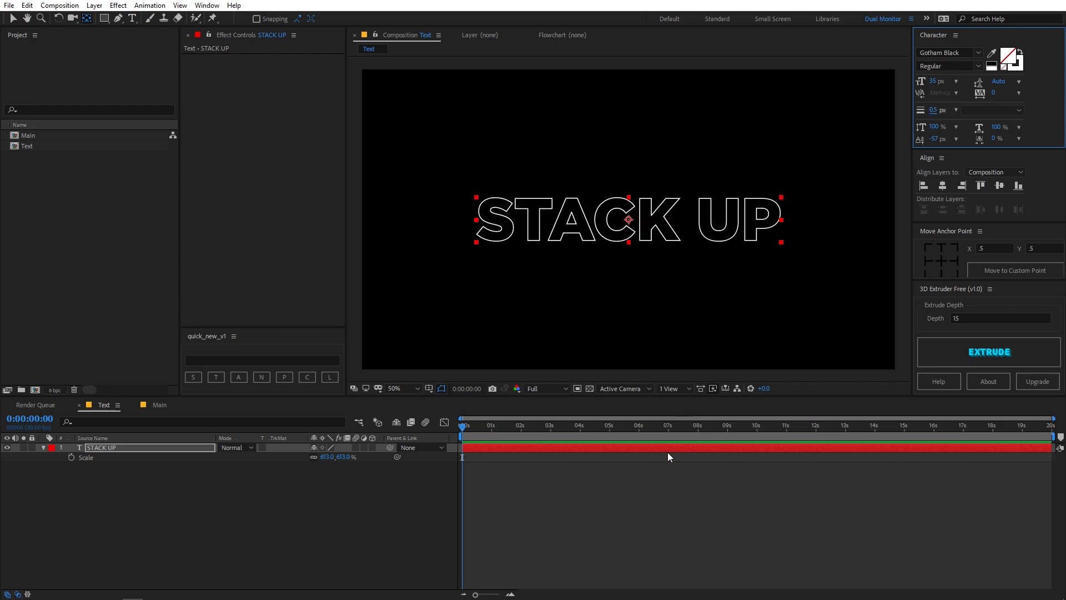
click(638, 438)
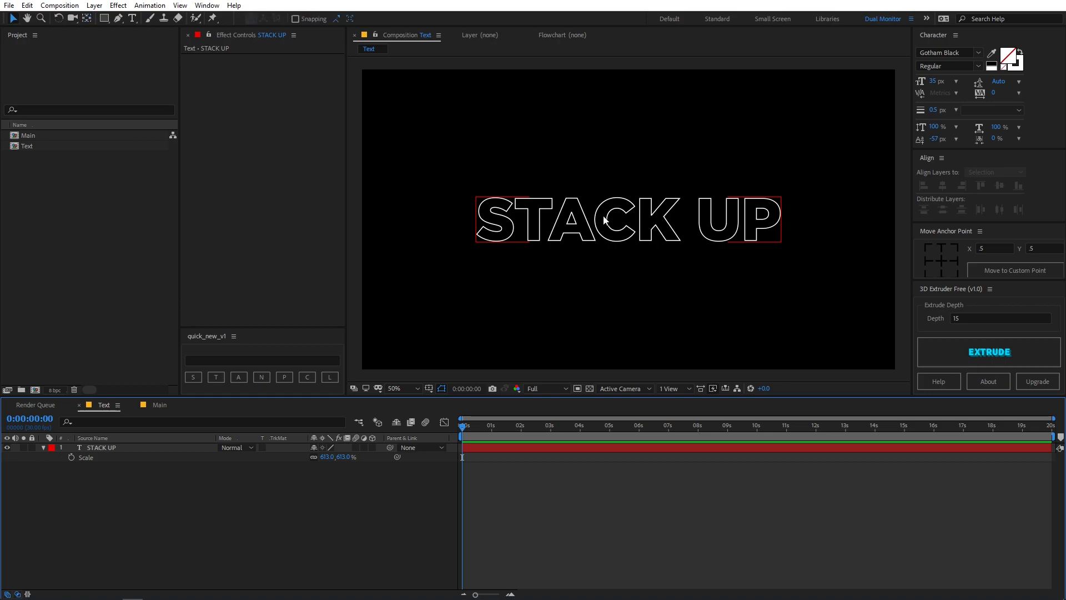
Examine the outlined letters up close against the transparency grid, then restore the normal background
click(590, 388)
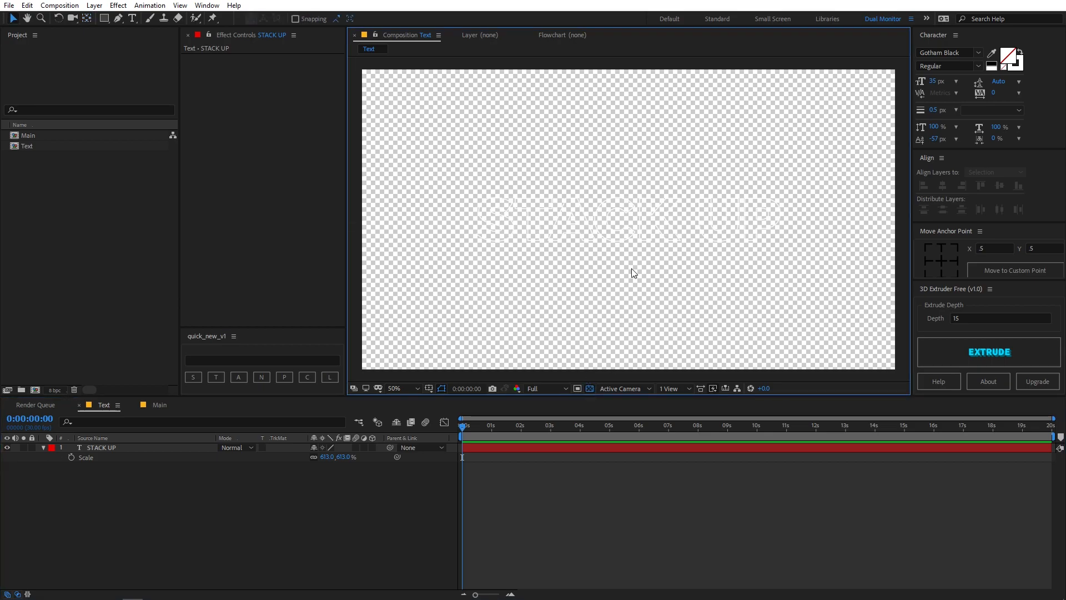
scroll(599, 230, up, 6)
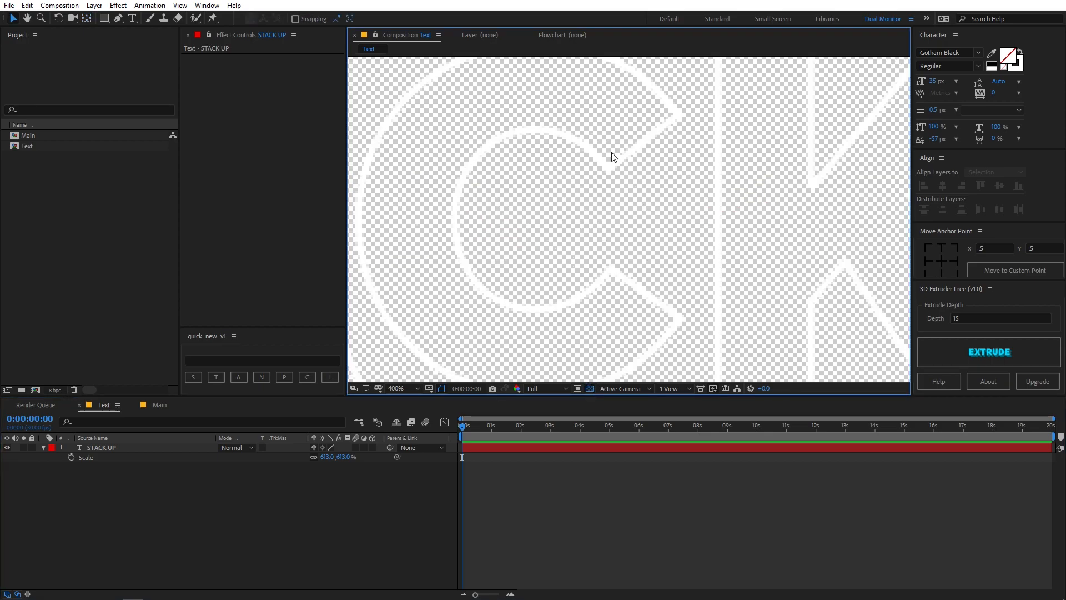
scroll(667, 167, down, 8)
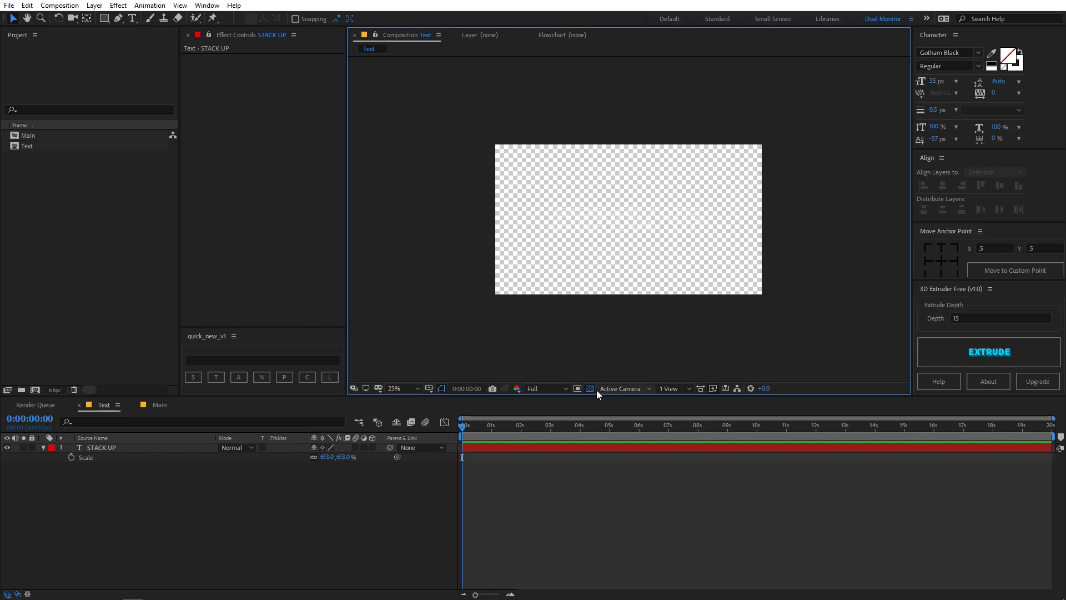
click(589, 389)
key(.)
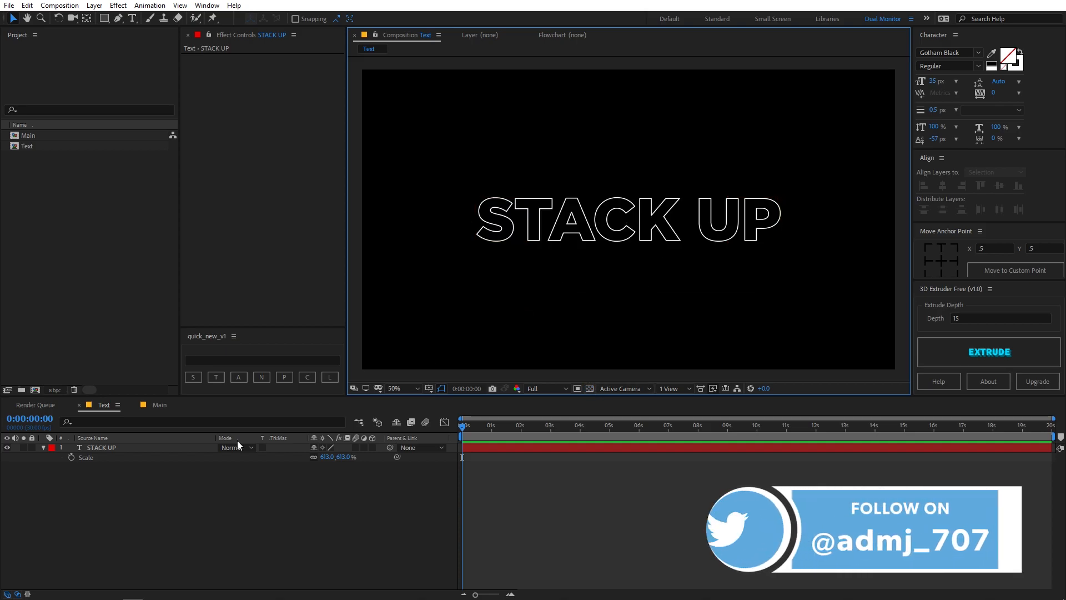
Collapse the text layer's properties and place the Text composition as a layer in the Main composition
click(41, 448)
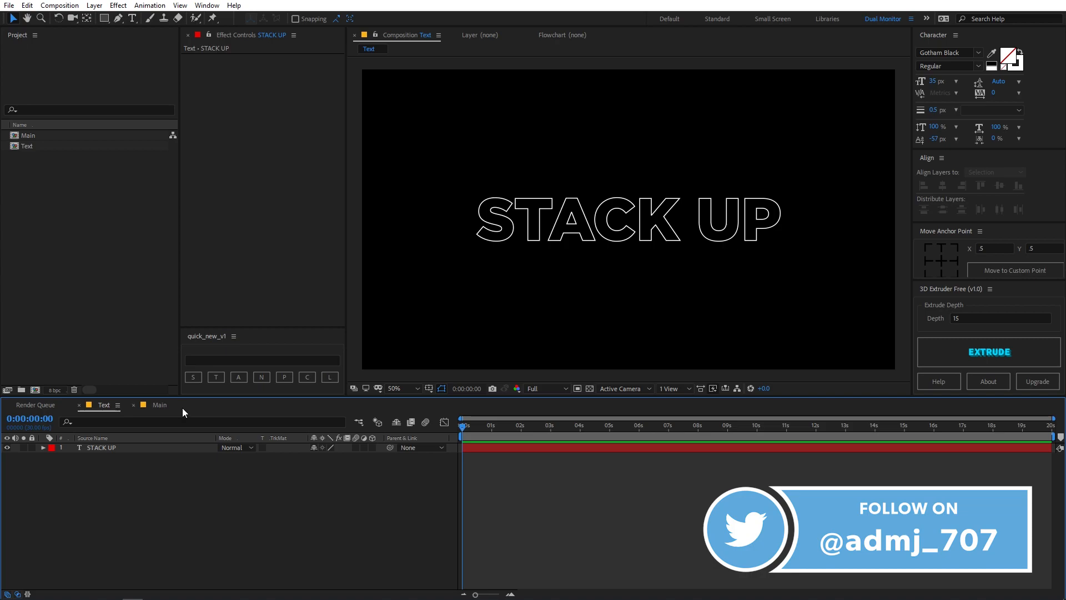
click(160, 404)
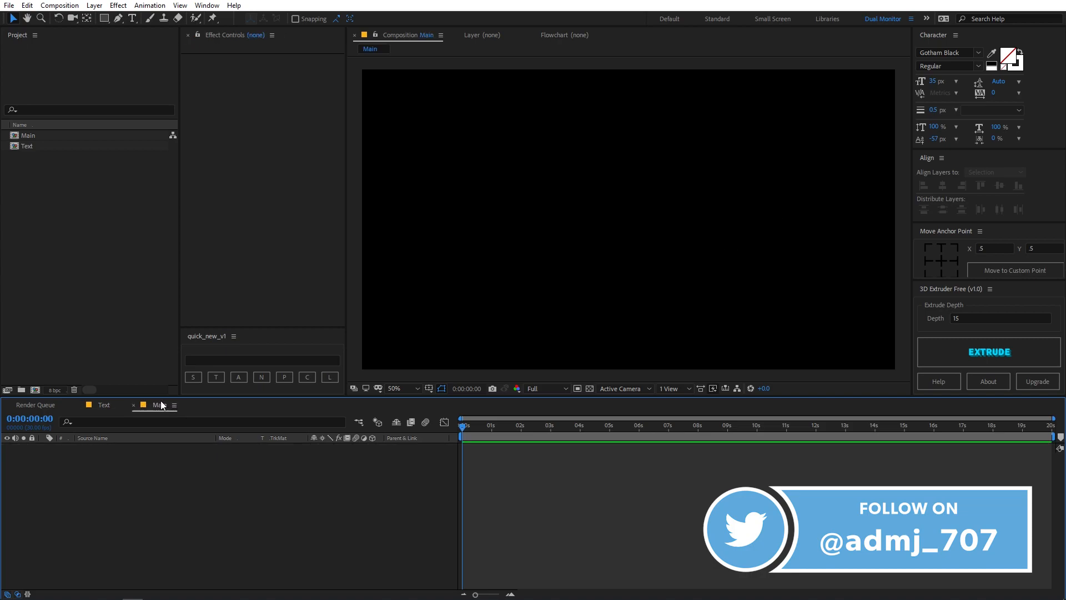
click(29, 144)
drag(28, 143, 125, 491)
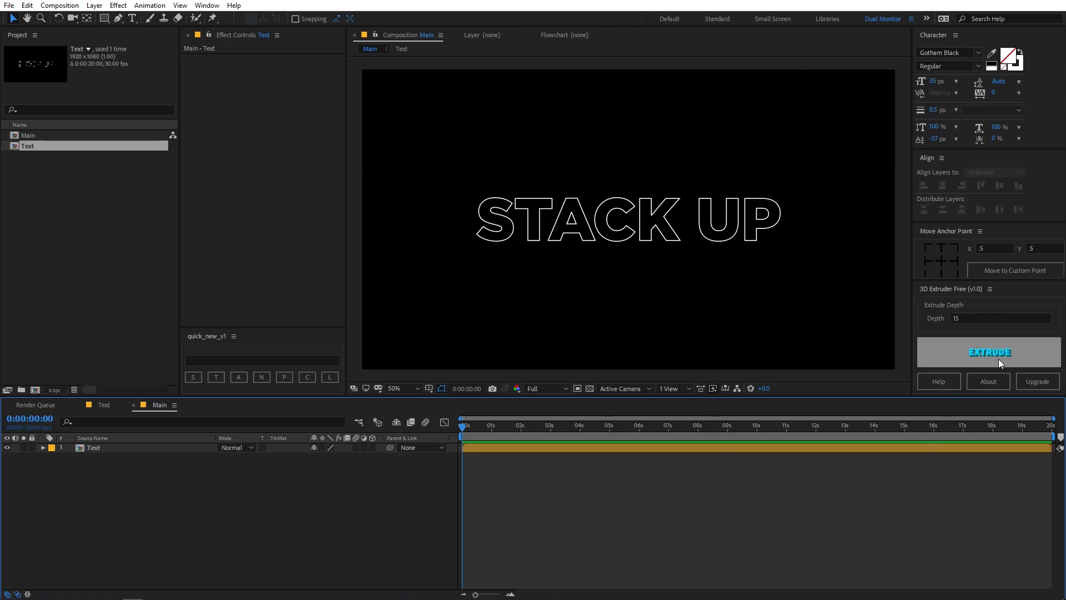
Extrude the Text layer in the Main composition with 3D Extruder Free at a depth of 10
click(205, 450)
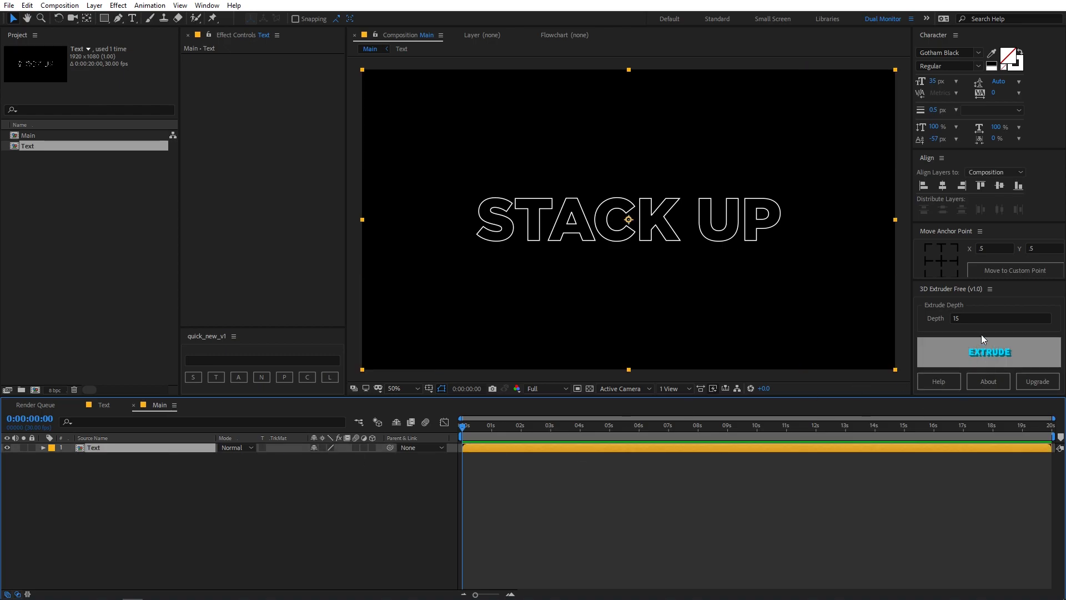
click(1000, 318)
text(10)
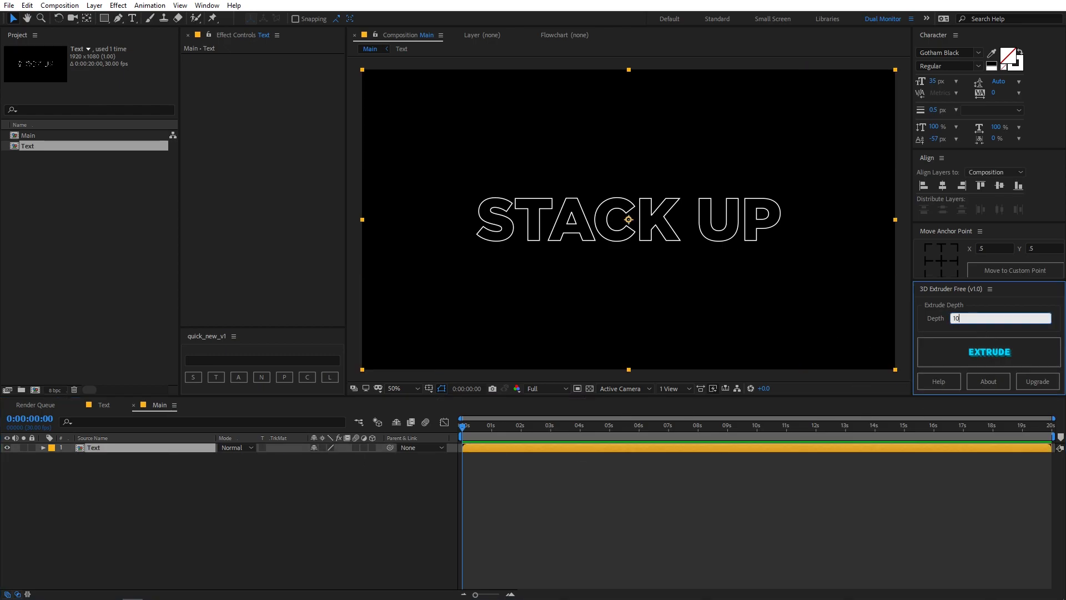
click(789, 532)
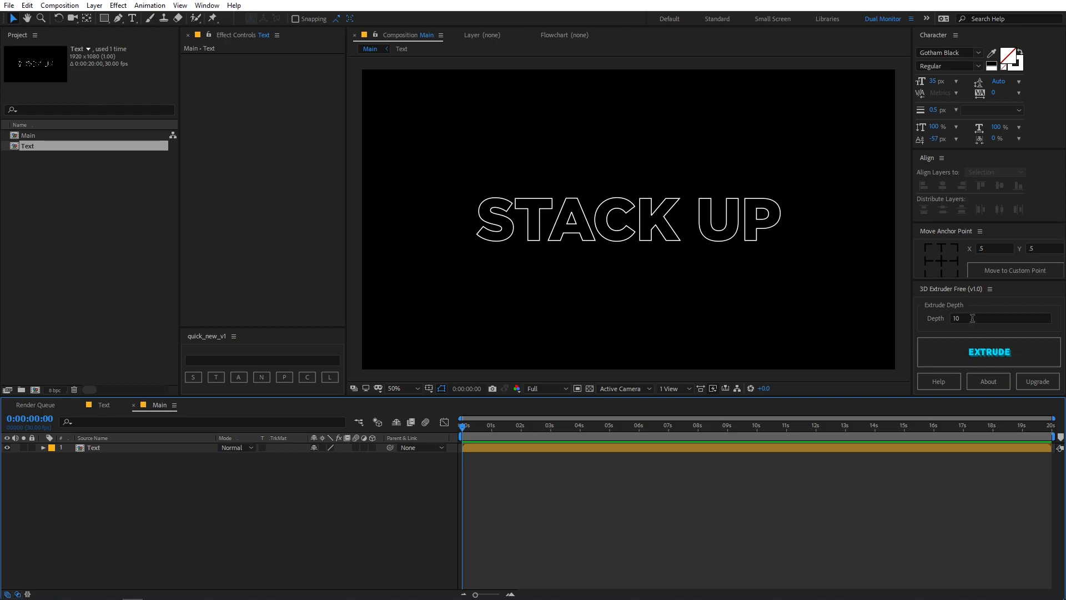
click(112, 447)
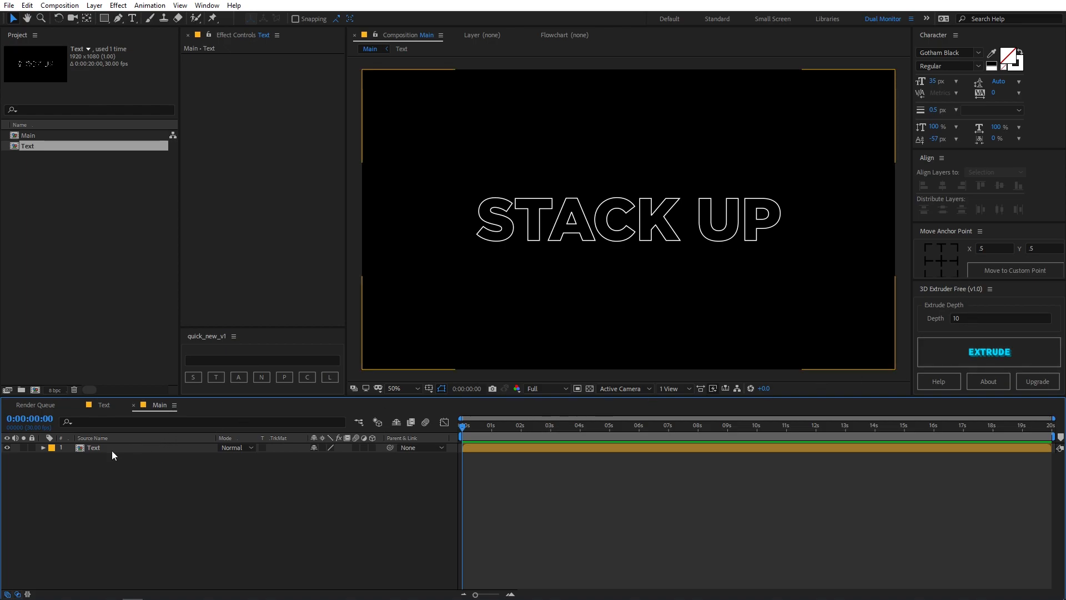
click(988, 349)
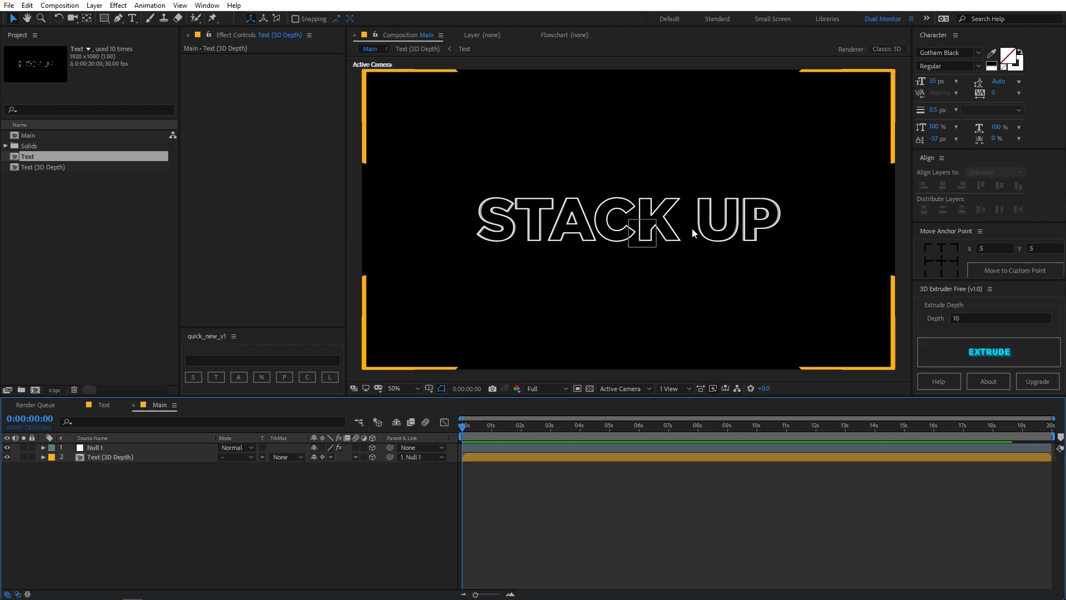
click(169, 251)
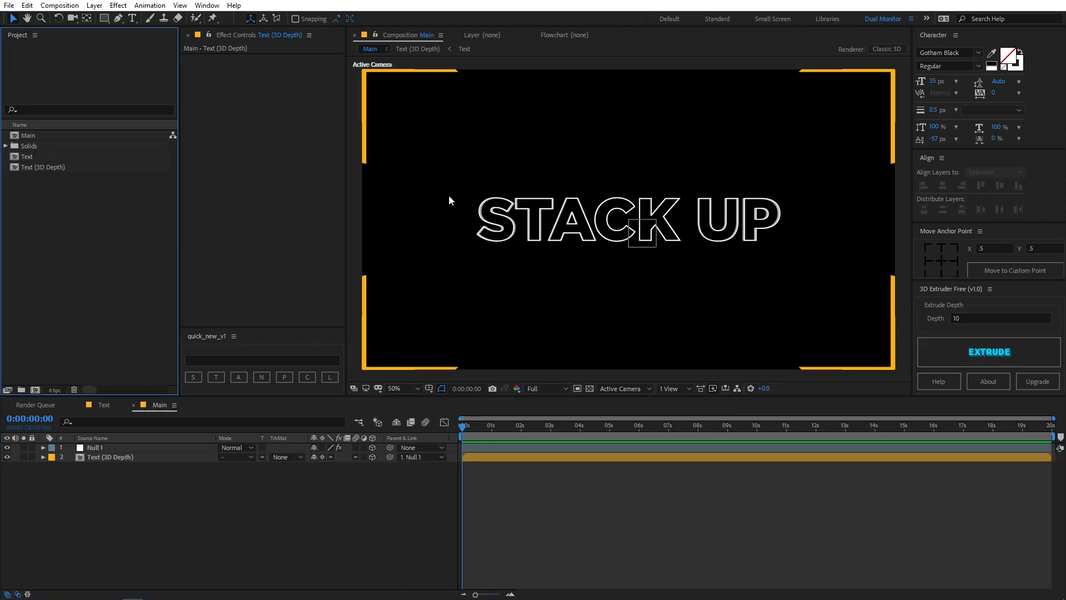
Add a new camera layer with the offered settings to the Main composition
click(94, 6)
click(274, 588)
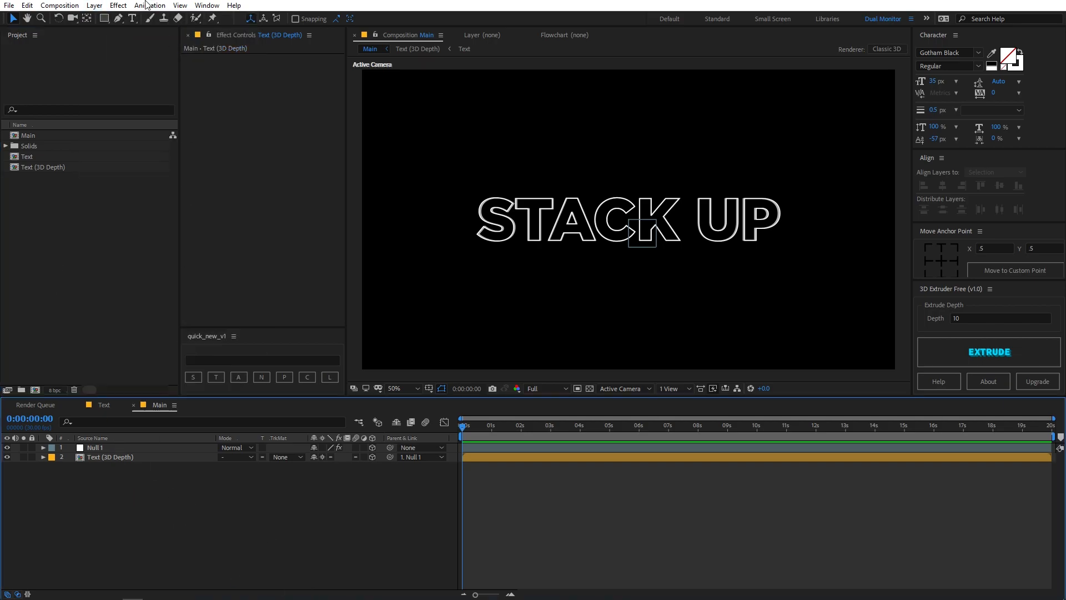
click(95, 7)
mouse_move(114, 19)
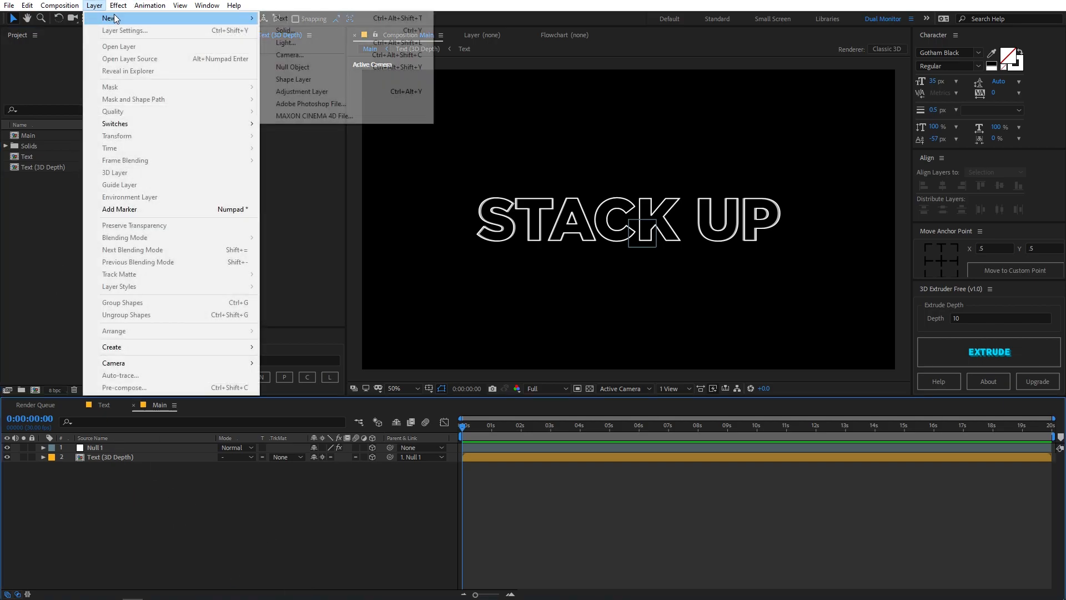
click(287, 54)
click(320, 270)
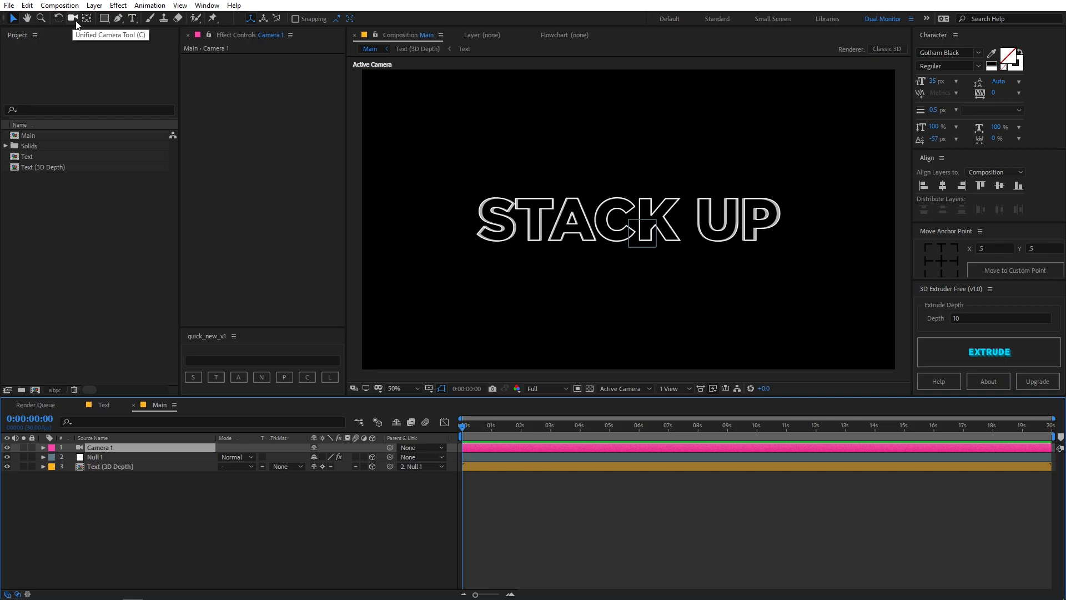
Orbit the new camera so the extruded STACK UP text is seen tilted from an angle
click(73, 19)
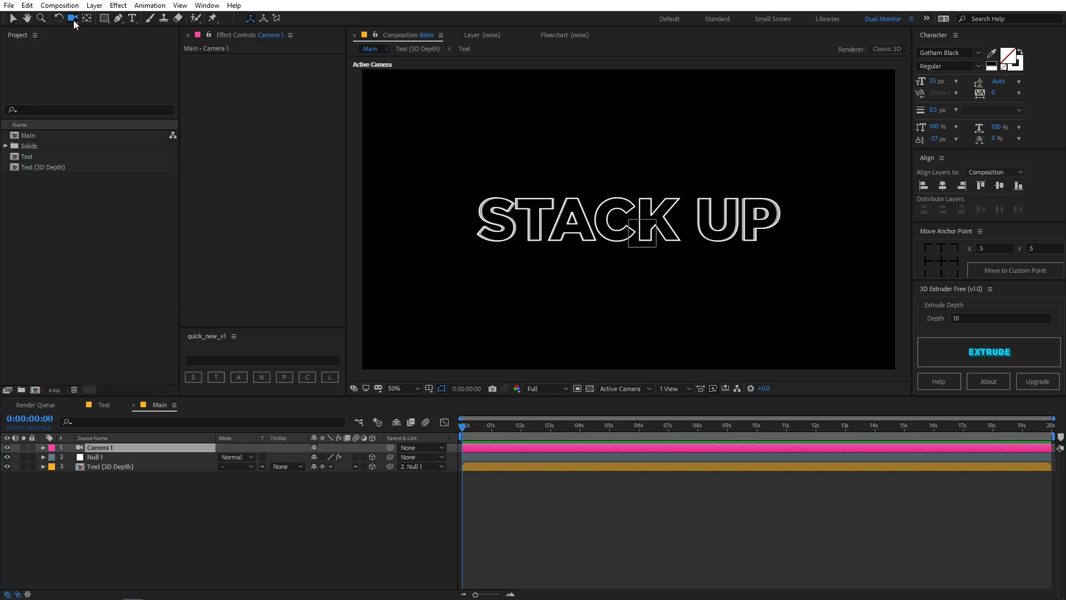
drag(675, 250, 695, 196)
click(203, 509)
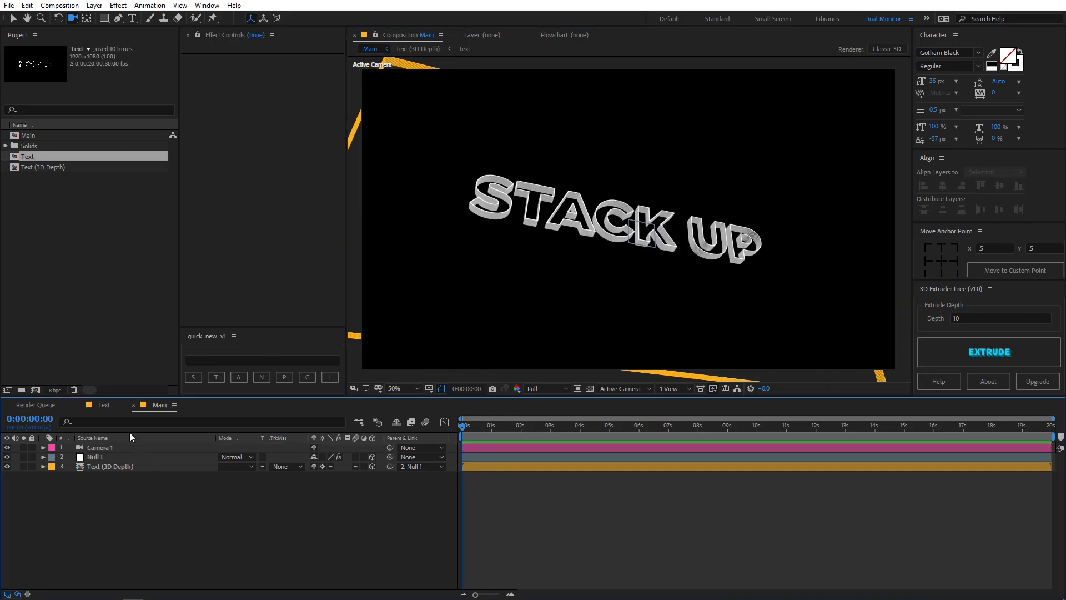
Copy the STACK UP text layer from the Text composition into the Text (3D Depth) composition as its uppermost layer
click(104, 406)
click(103, 447)
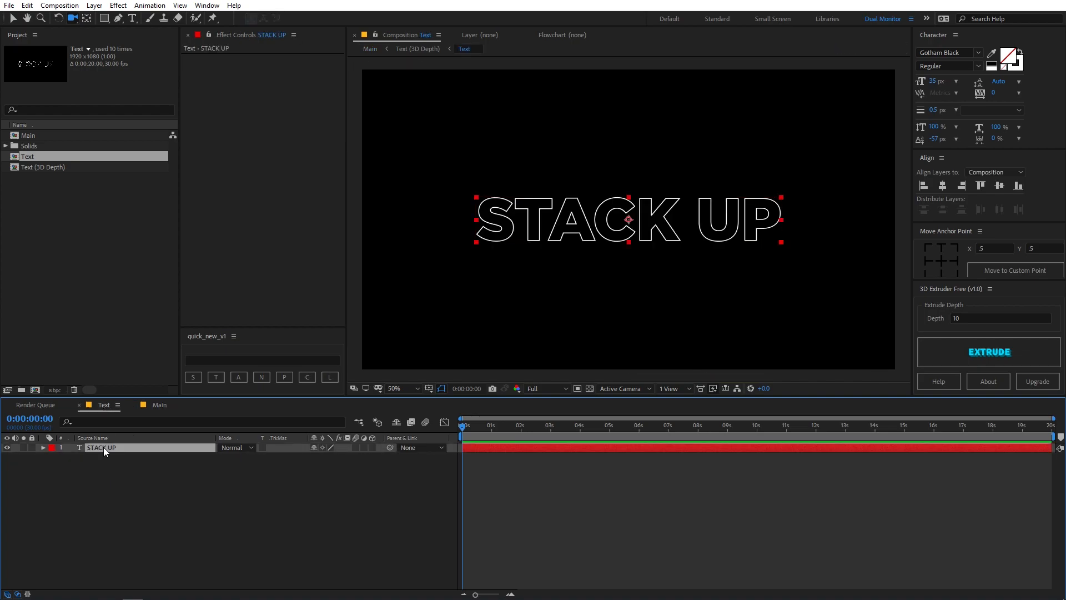
click(157, 408)
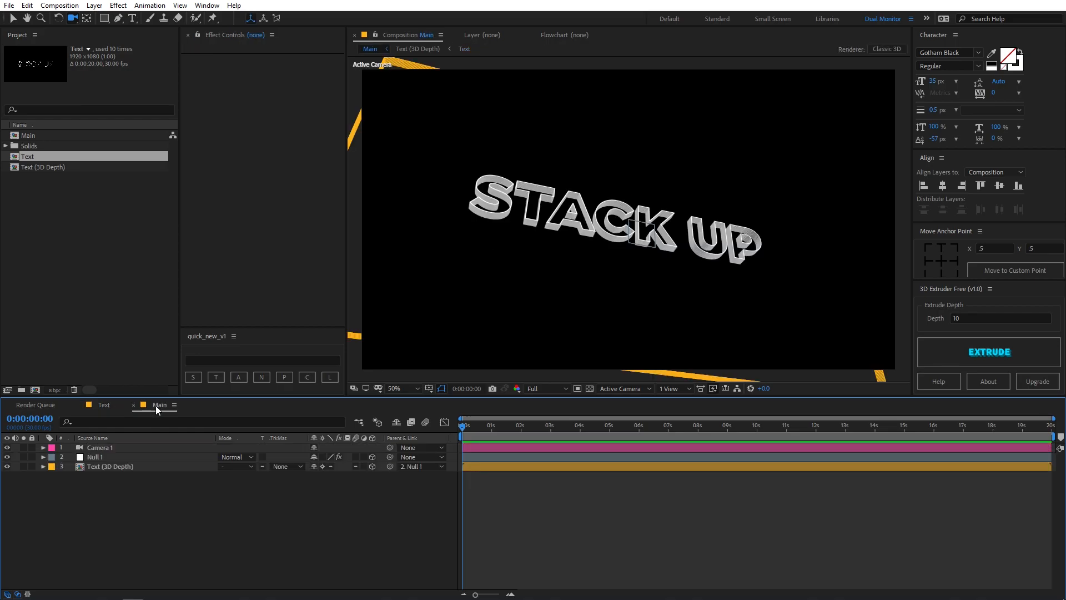
double_click(109, 467)
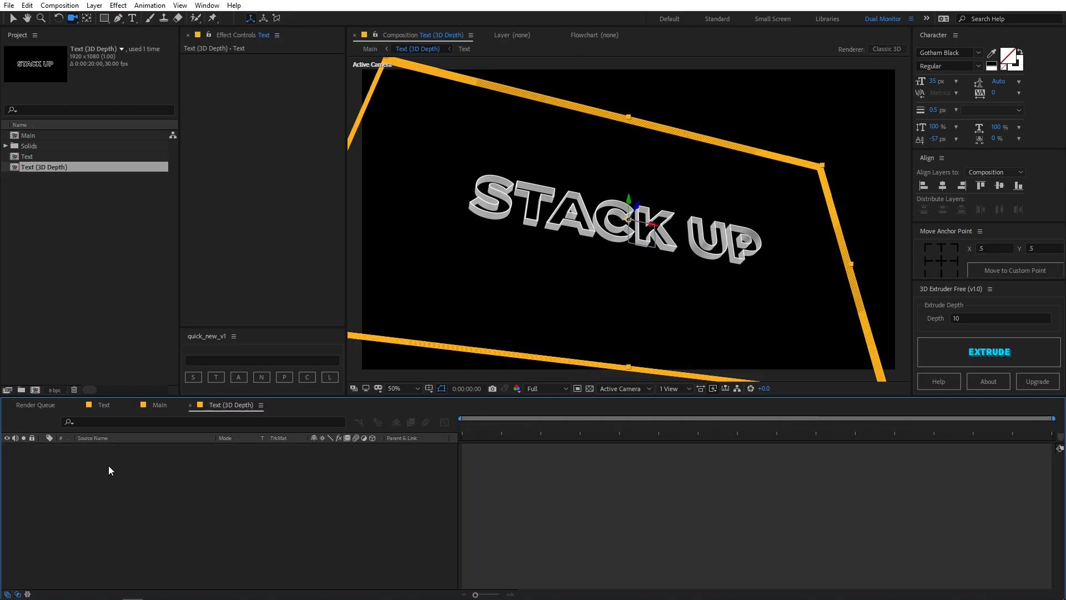
key(ctrl+v)
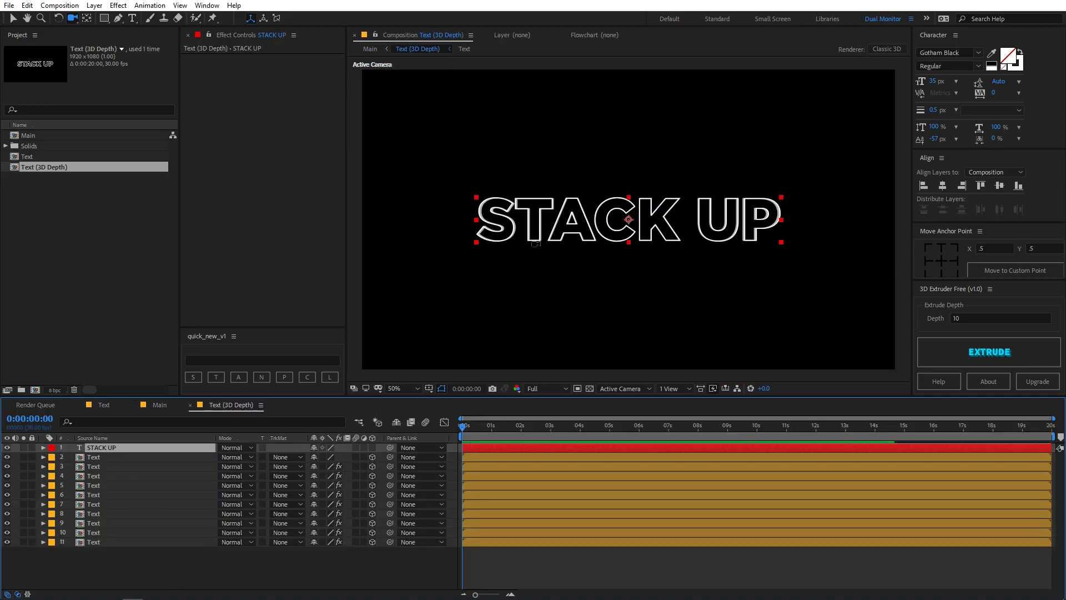
Give the copied STACK UP text layer a solid black (000000) fill
click(590, 390)
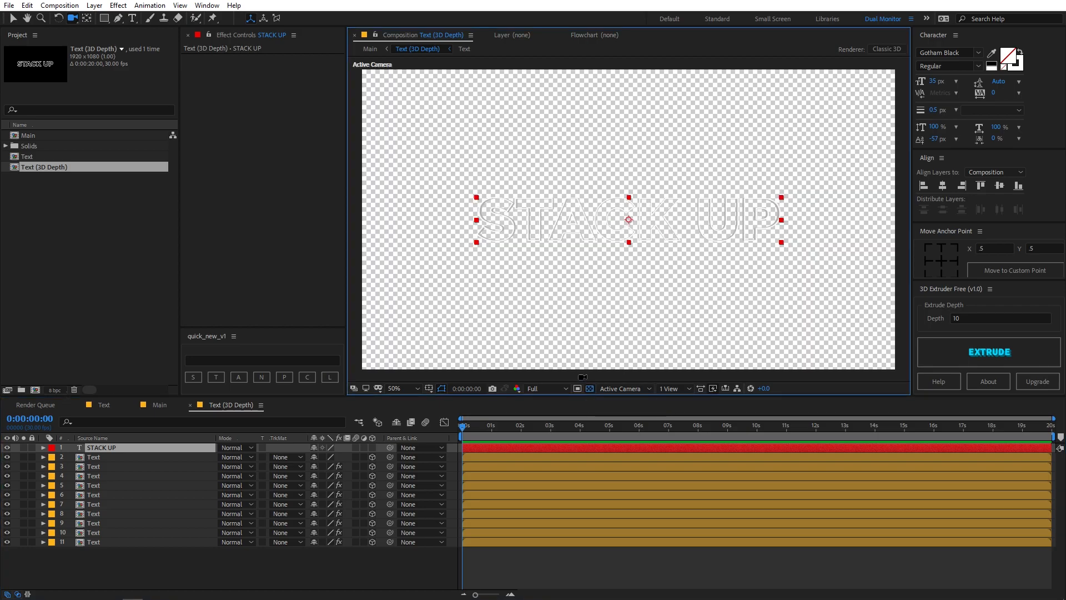
click(590, 388)
click(117, 447)
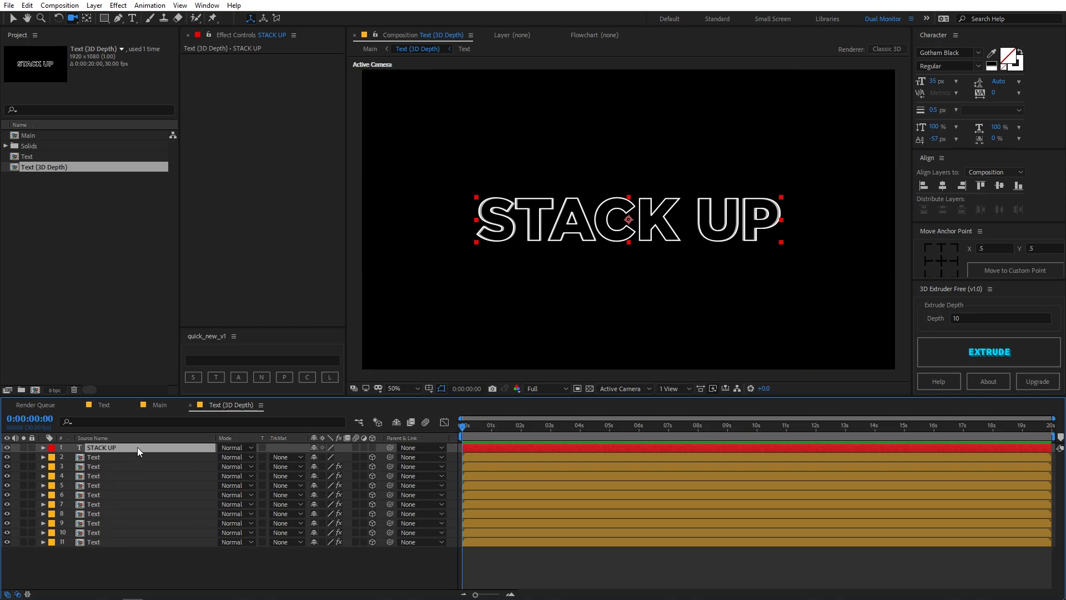
click(1010, 56)
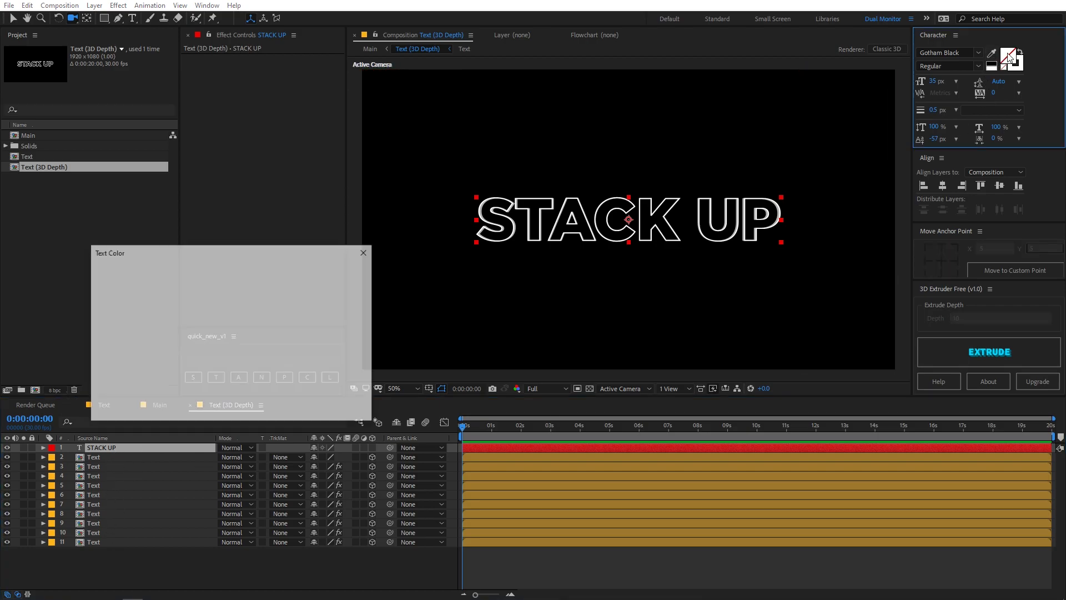
click(150, 353)
click(103, 376)
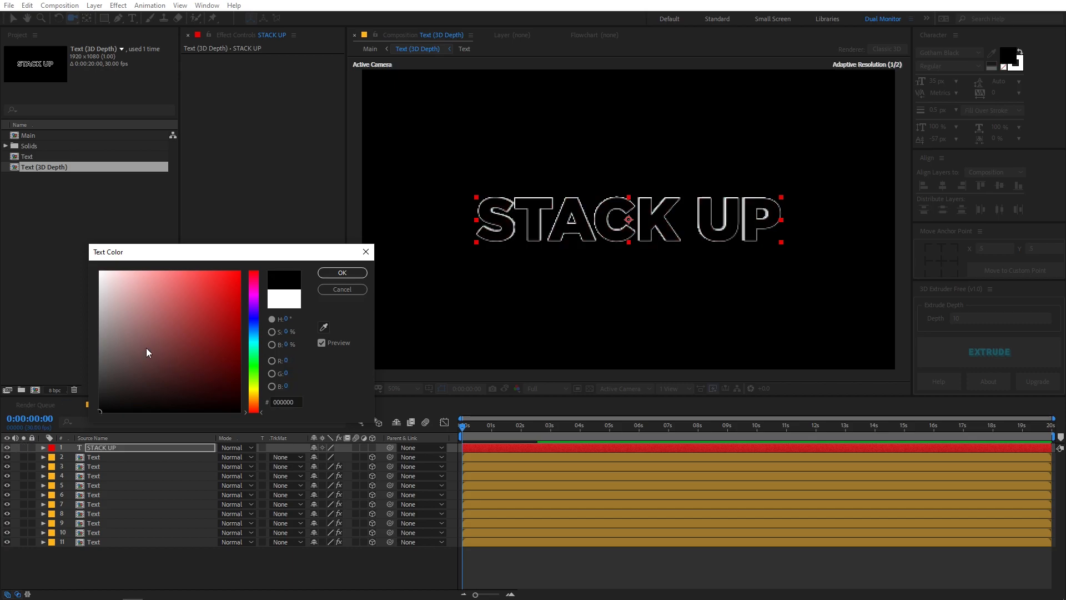
click(342, 273)
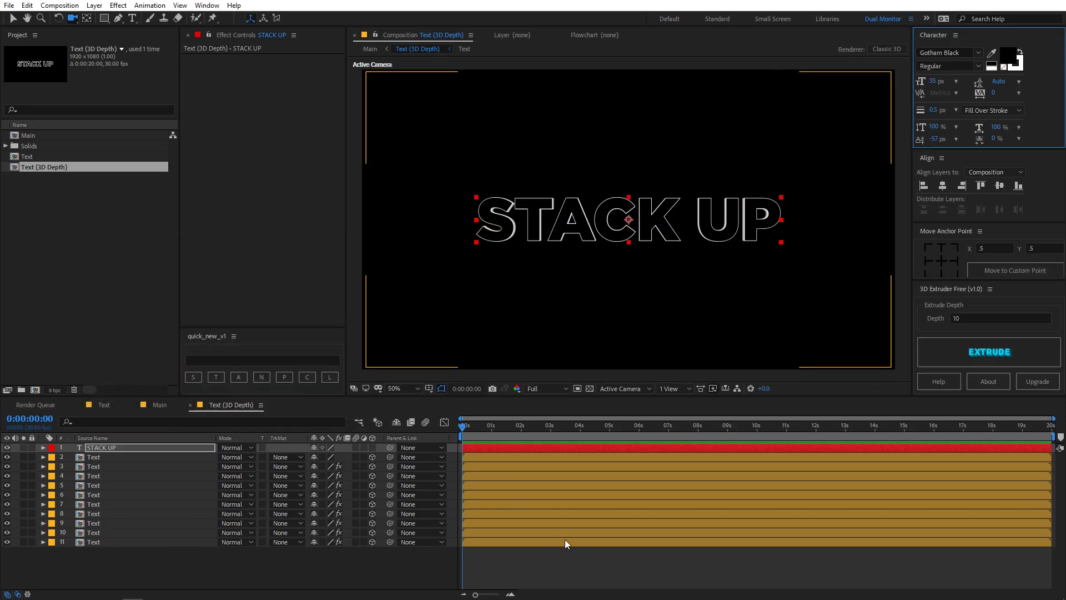
click(592, 574)
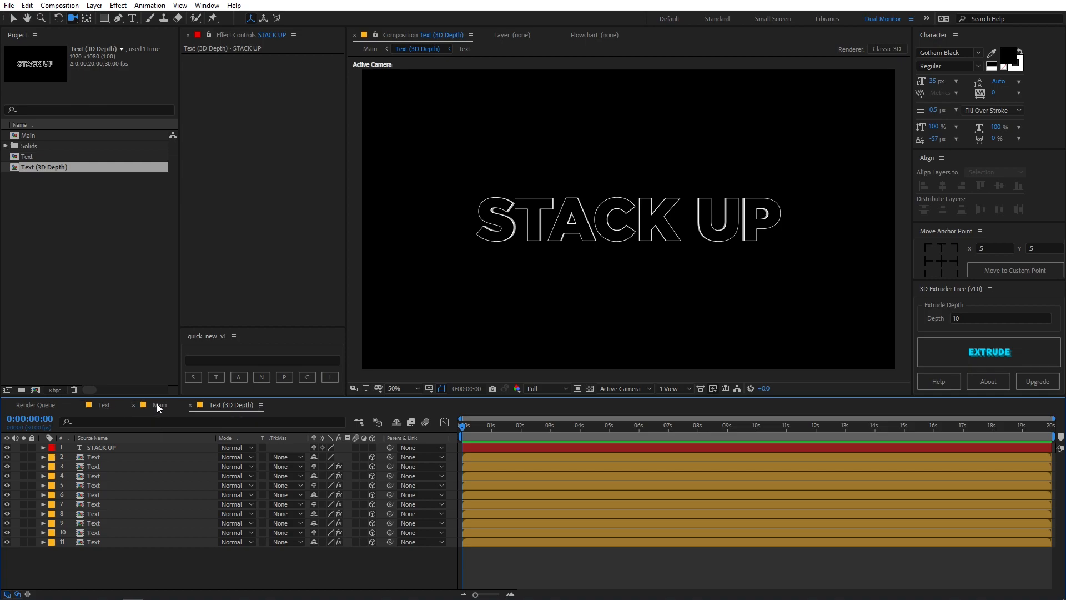
Make the black-filled STACK UP layer in Text (3D Depth) a 3D layer and return to the Main composition
click(158, 406)
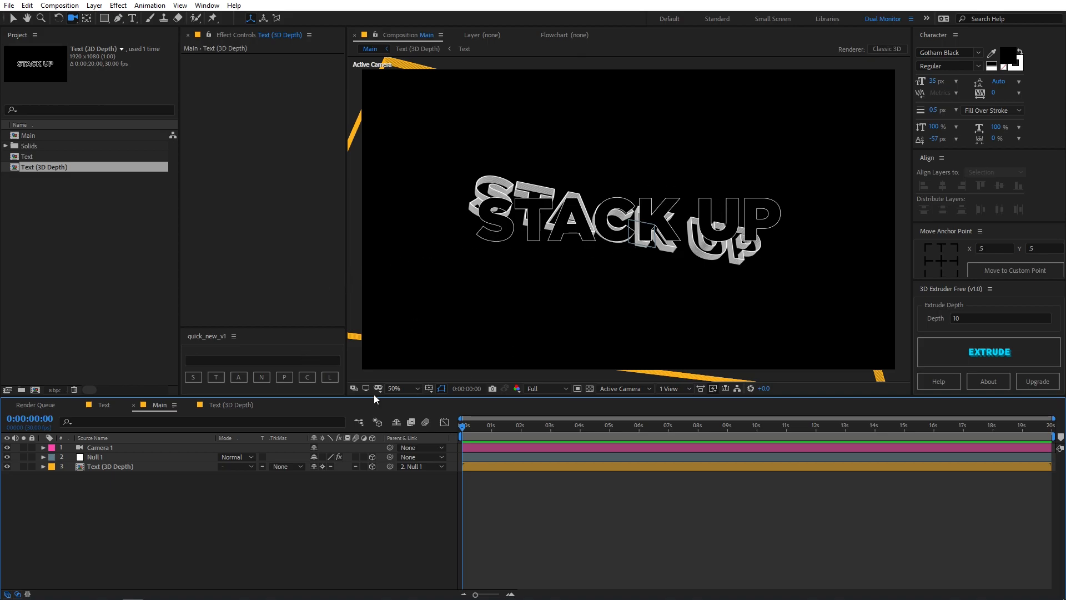
click(236, 406)
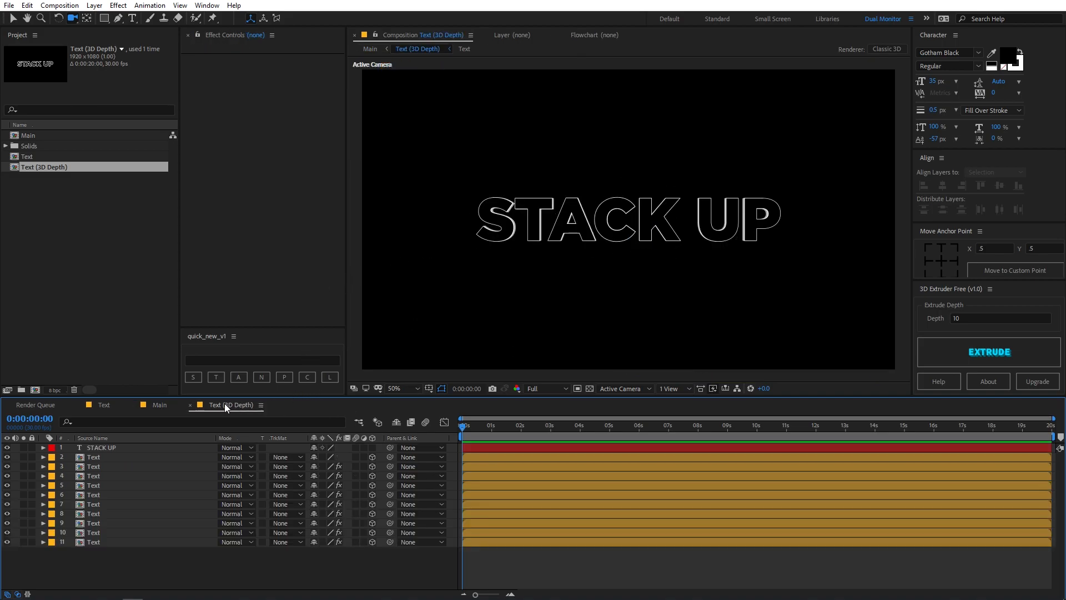
click(372, 448)
click(159, 405)
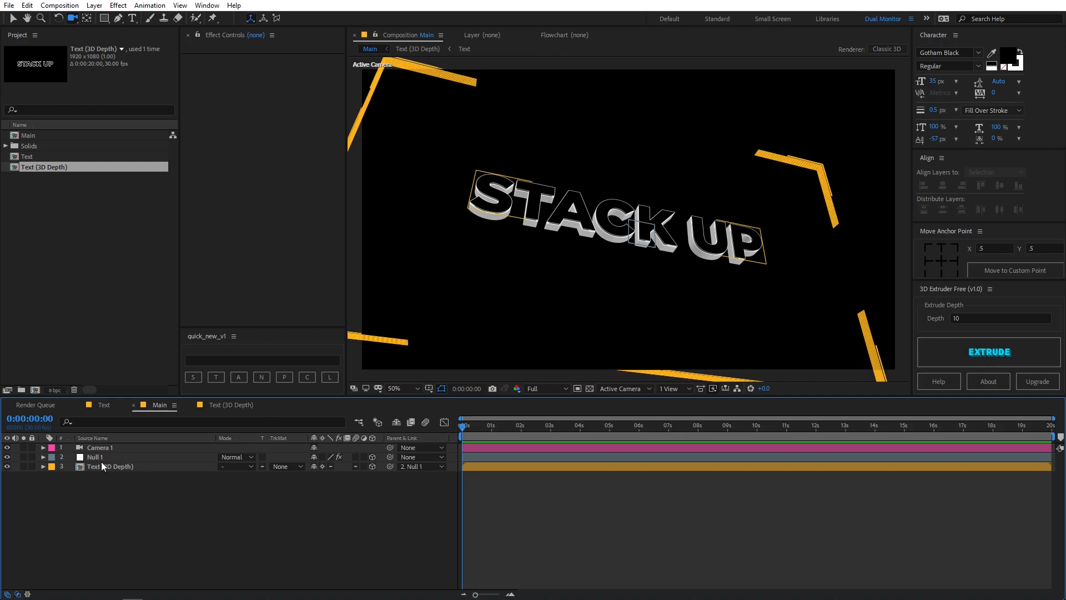
Set the 3D Depth Shadow slider of Null 1 to 0
click(101, 456)
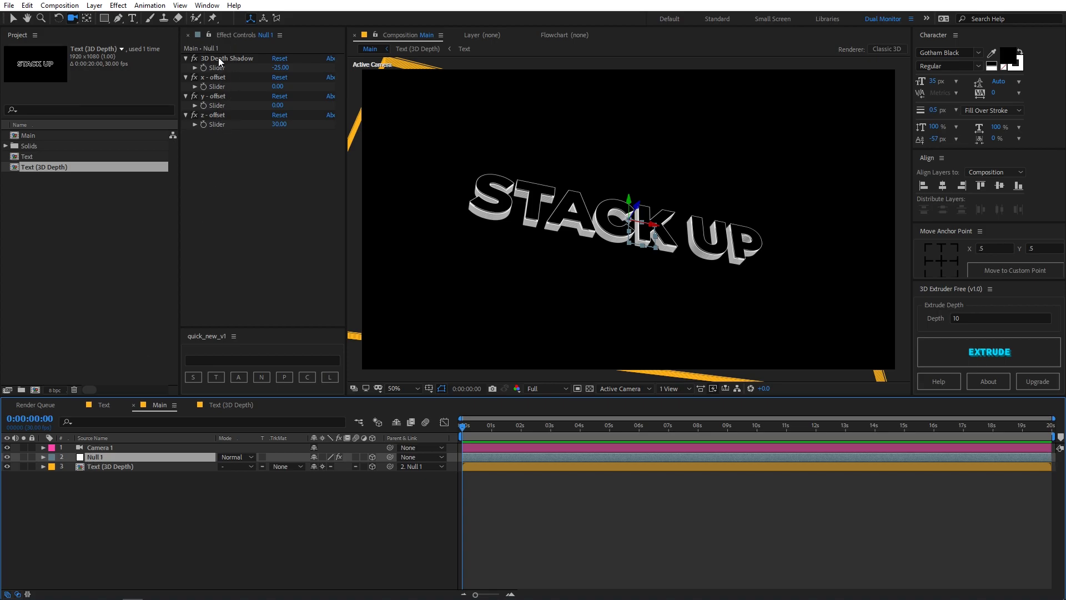
click(279, 67)
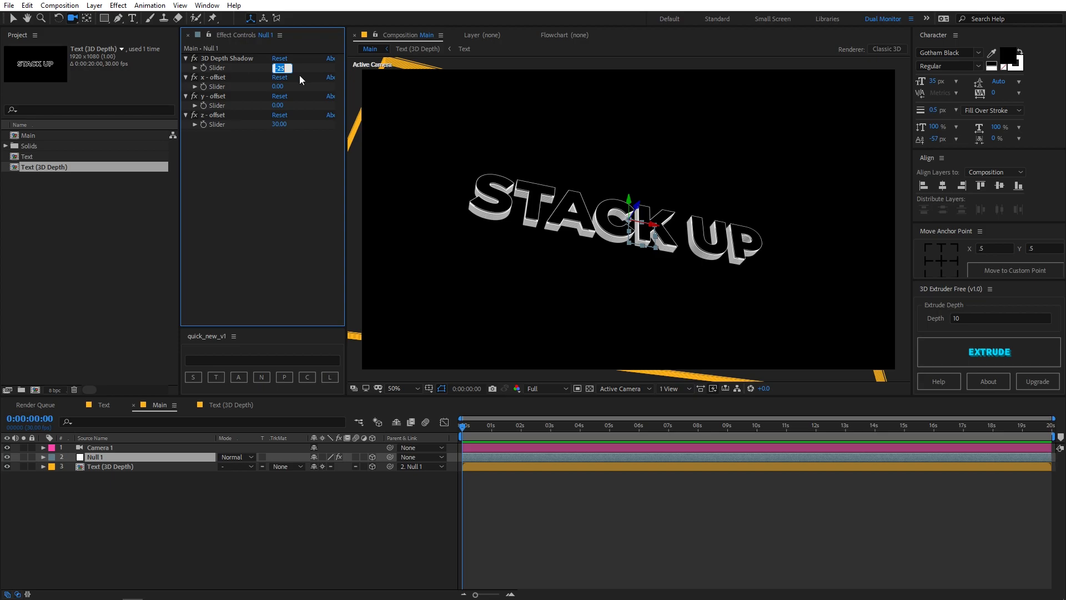
text(0)
key(Return)
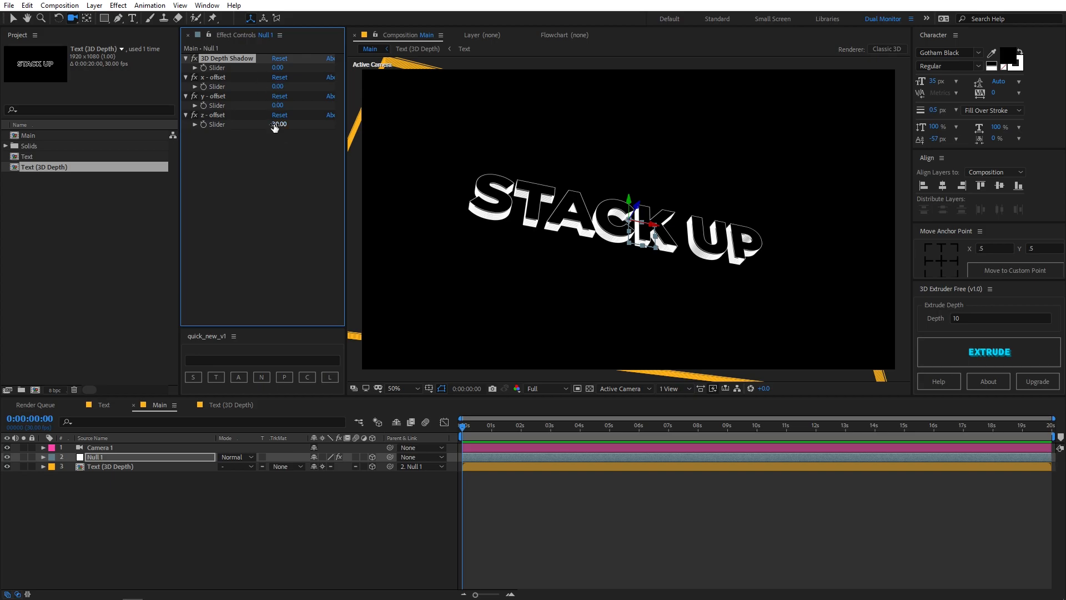
Try Null 1 offsets of 45 for z, -106 for x and 277 for y, and reset the x and y offsets to 0
drag(276, 124, 366, 122)
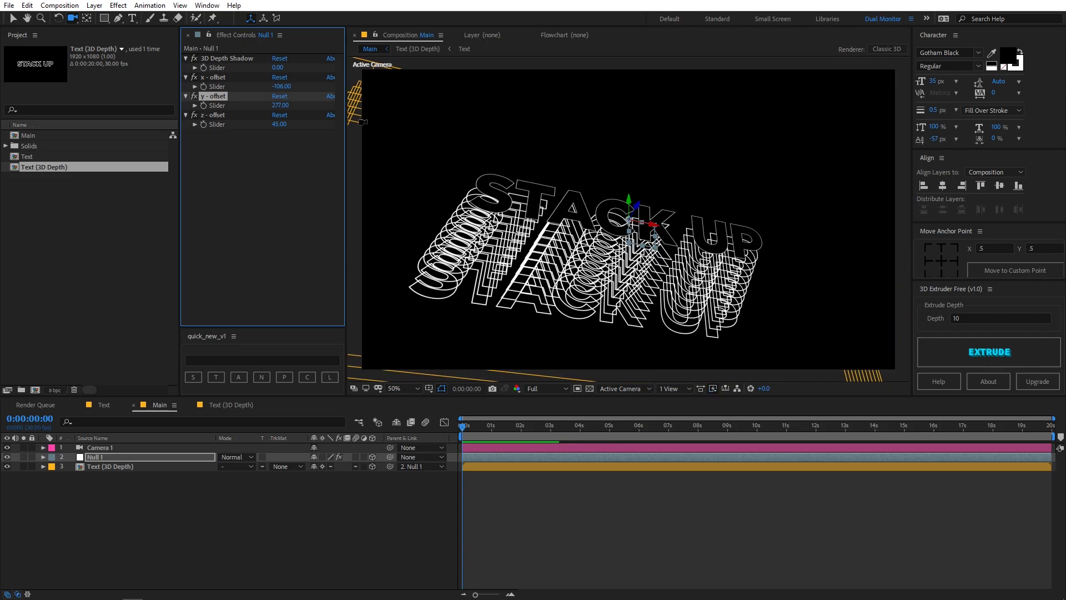
click(285, 108)
text(0)
key(Return)
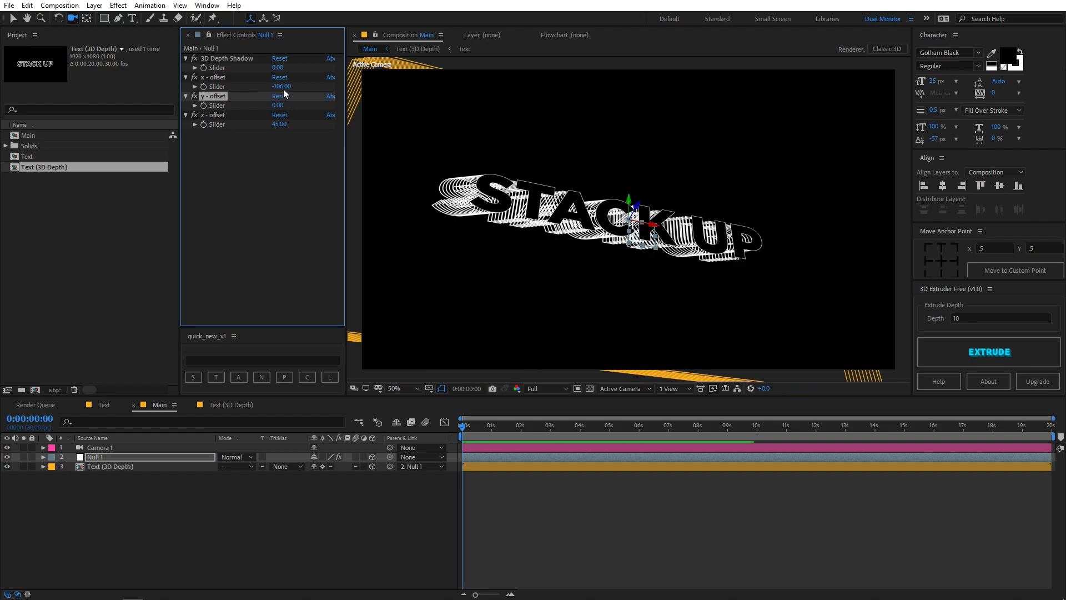
click(281, 80)
click(302, 175)
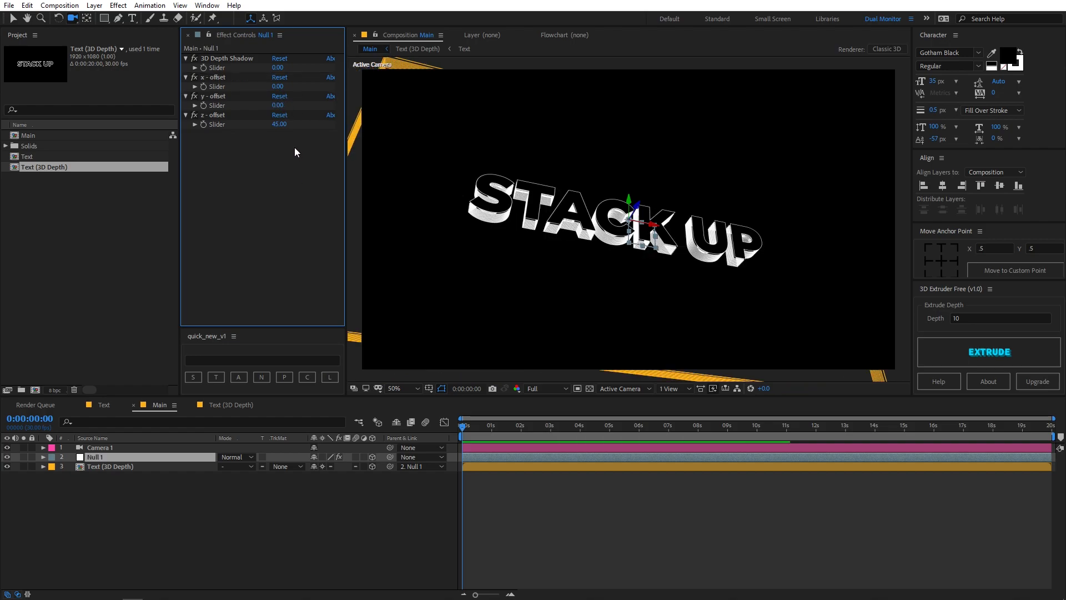
Orbit the camera slightly around the text to examine the extruded depth
key(c)
drag(728, 258, 759, 239)
click(228, 467)
click(215, 467)
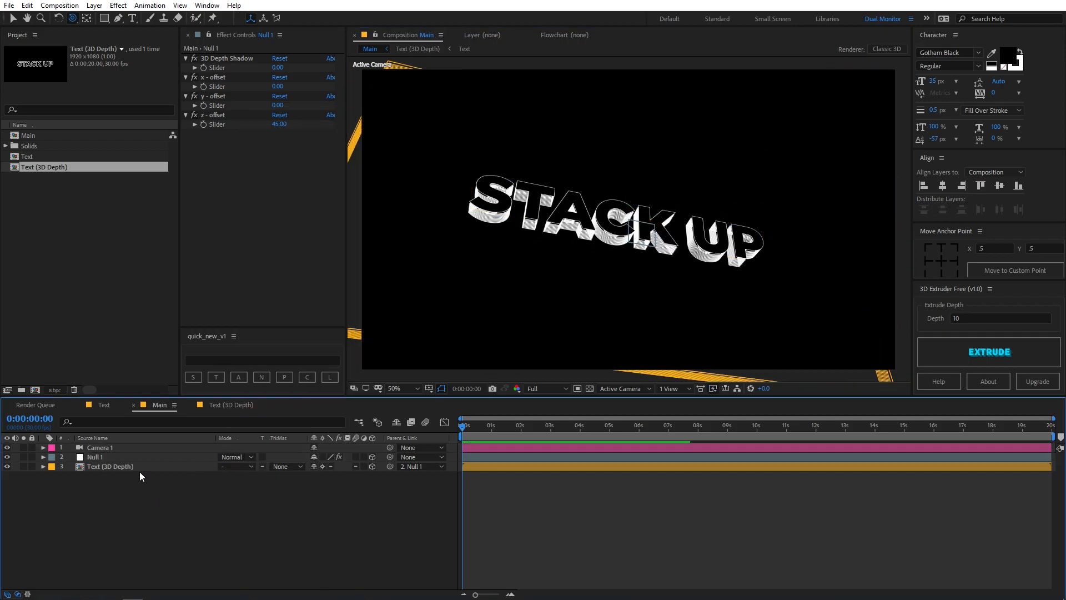
Start keyframing the z-offset slider of Null 1 at 0 seconds with a value of 20
click(105, 461)
click(204, 124)
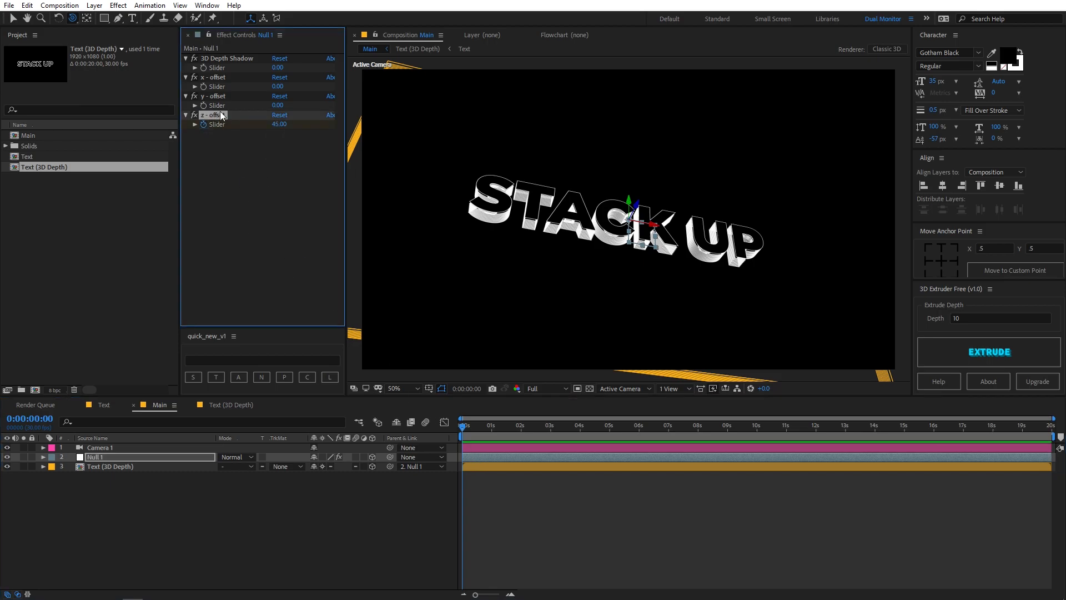
click(144, 455)
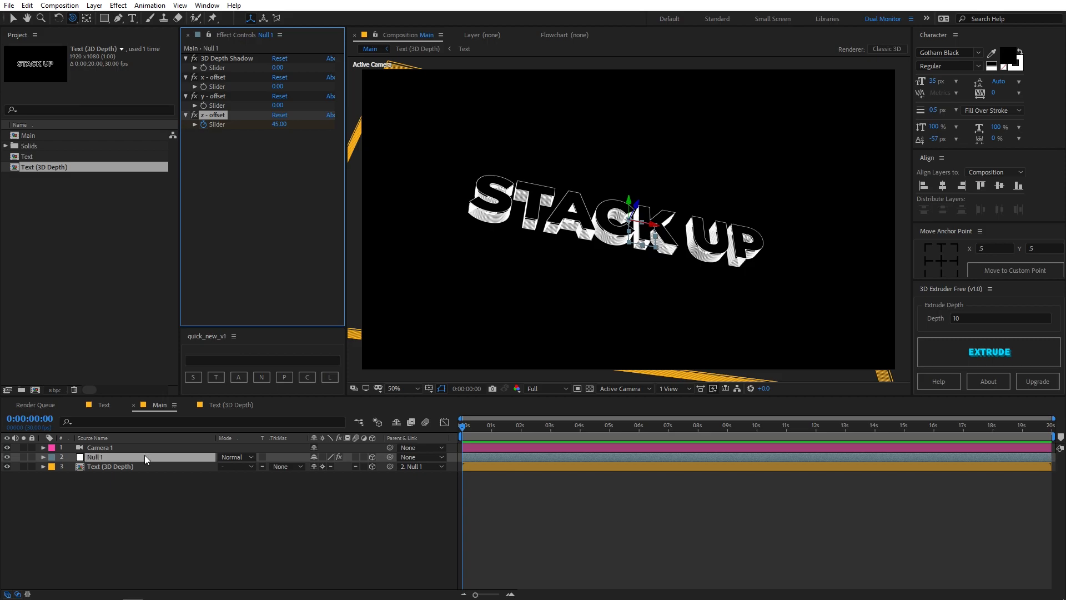
key(u)
drag(462, 425, 433, 429)
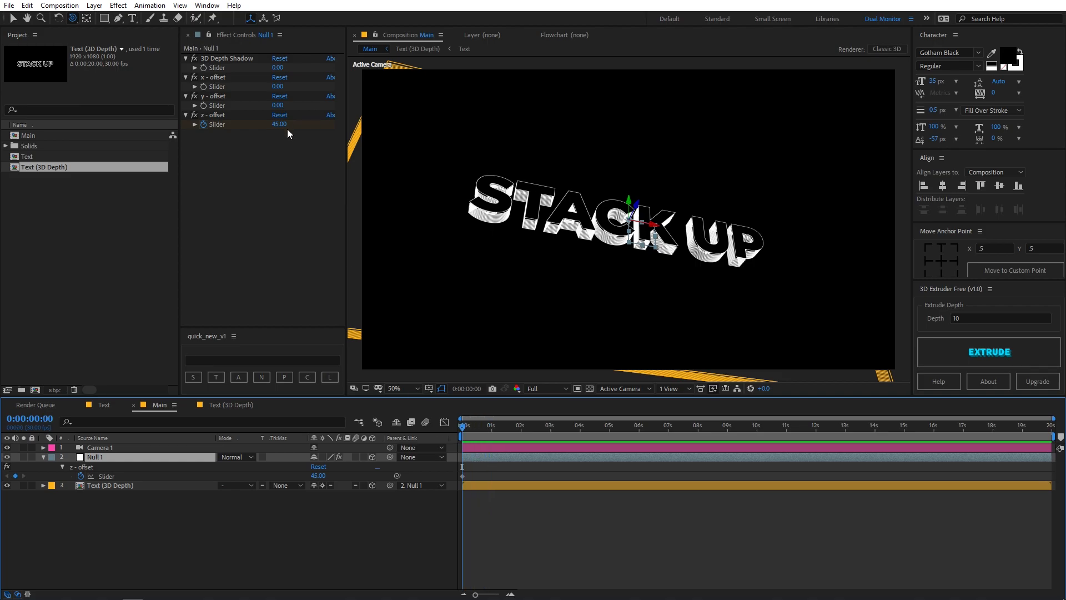
mouse_move(280, 124)
mouse_down()
mouse_move(474, 136)
mouse_move(462, 138)
mouse_up()
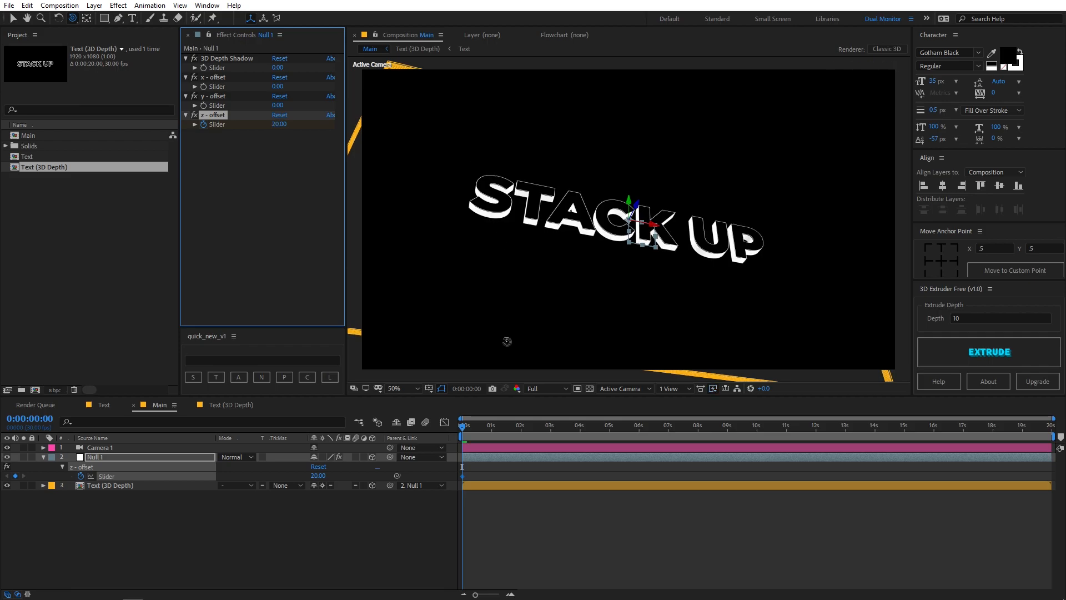
Add z-offset keyframes on Null 1 with a value of 258 at 1 second and 0 at 2 seconds
drag(475, 422, 492, 421)
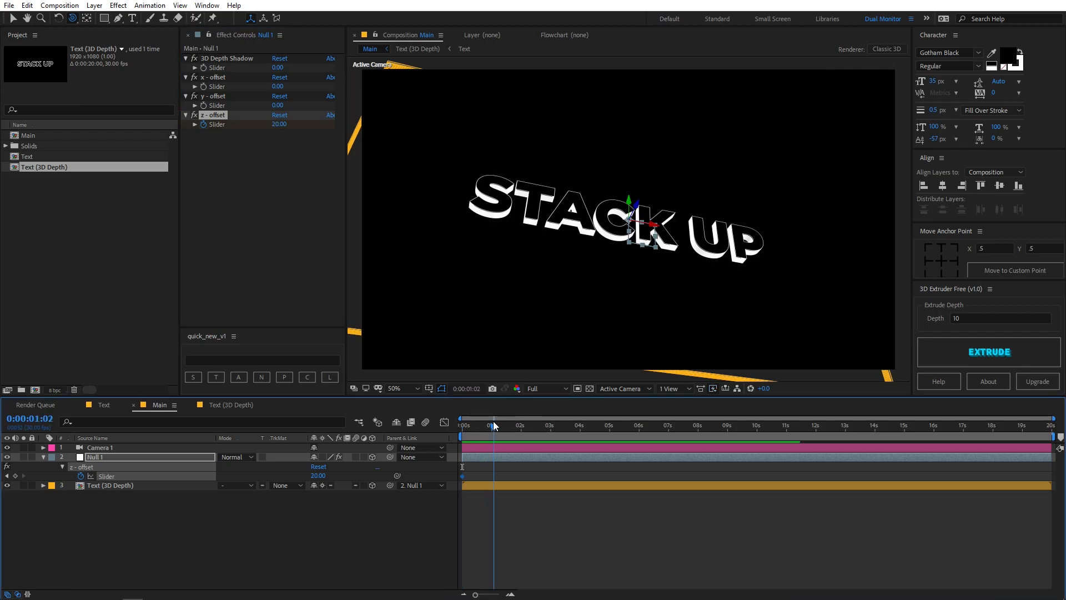
mouse_move(280, 125)
mouse_down()
mouse_move(332, 128)
mouse_move(441, 170)
mouse_move(597, 188)
mouse_move(461, 188)
mouse_move(669, 404)
mouse_up()
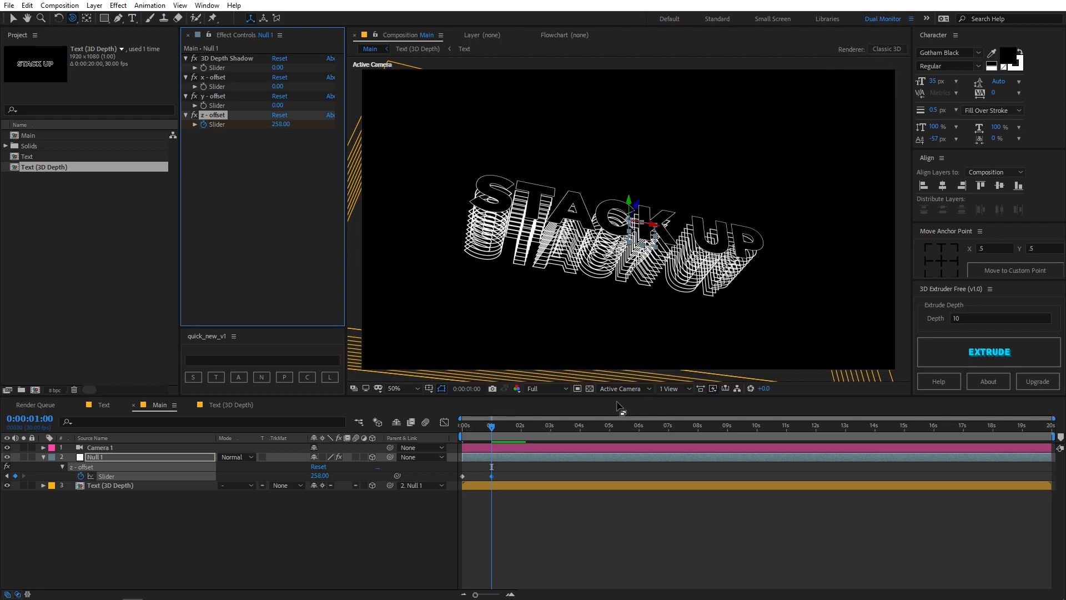
drag(507, 427, 522, 427)
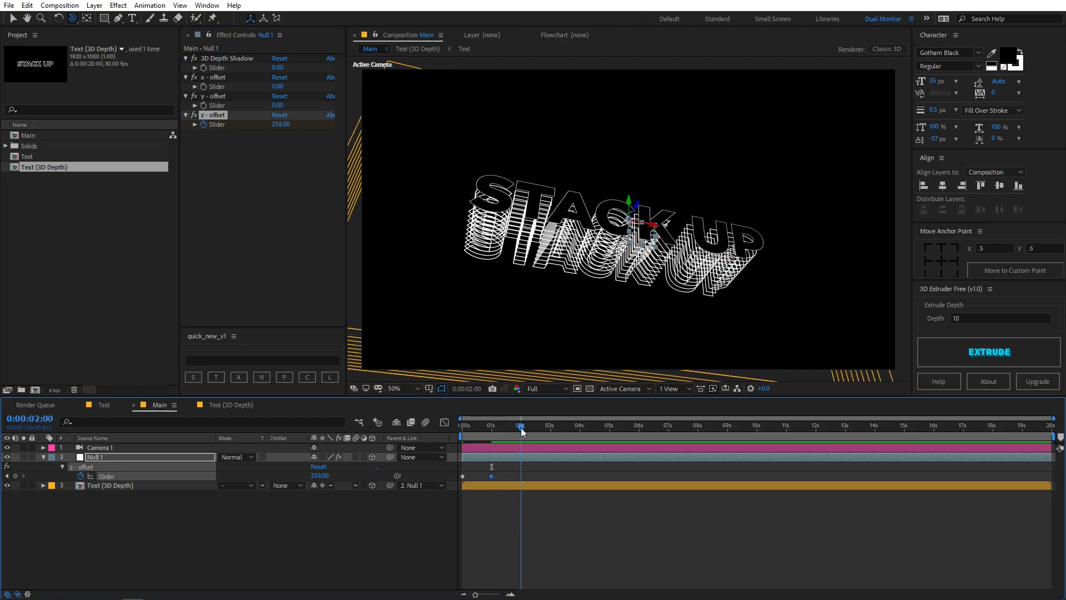
click(278, 124)
text(0)
key(Return)
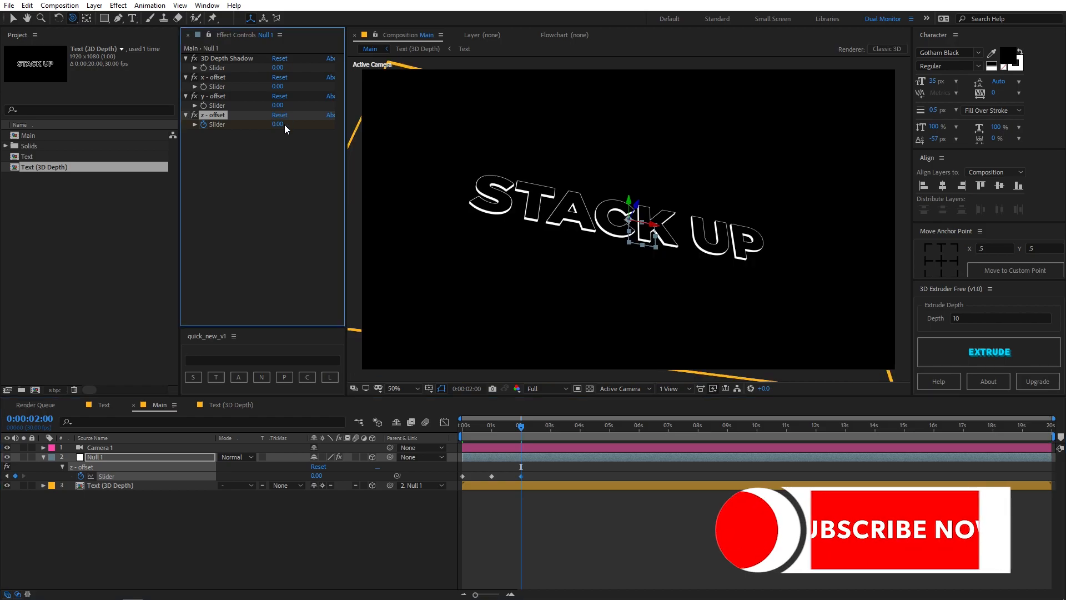
Add a z-offset keyframe of -230 on Null 1 at 3 seconds and preview the animation
drag(530, 425, 549, 427)
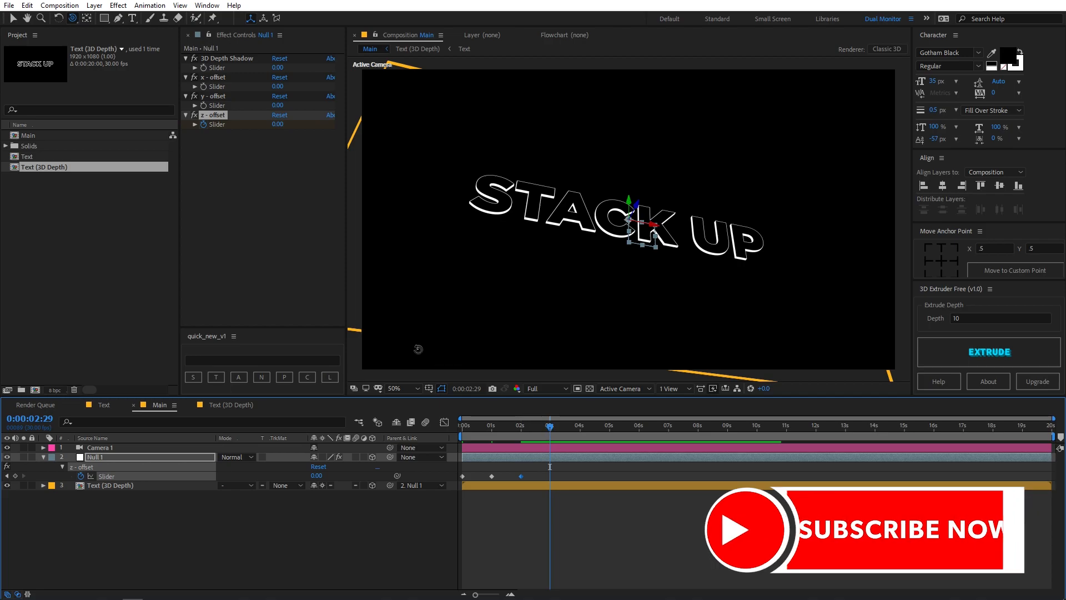
key(Page_Down)
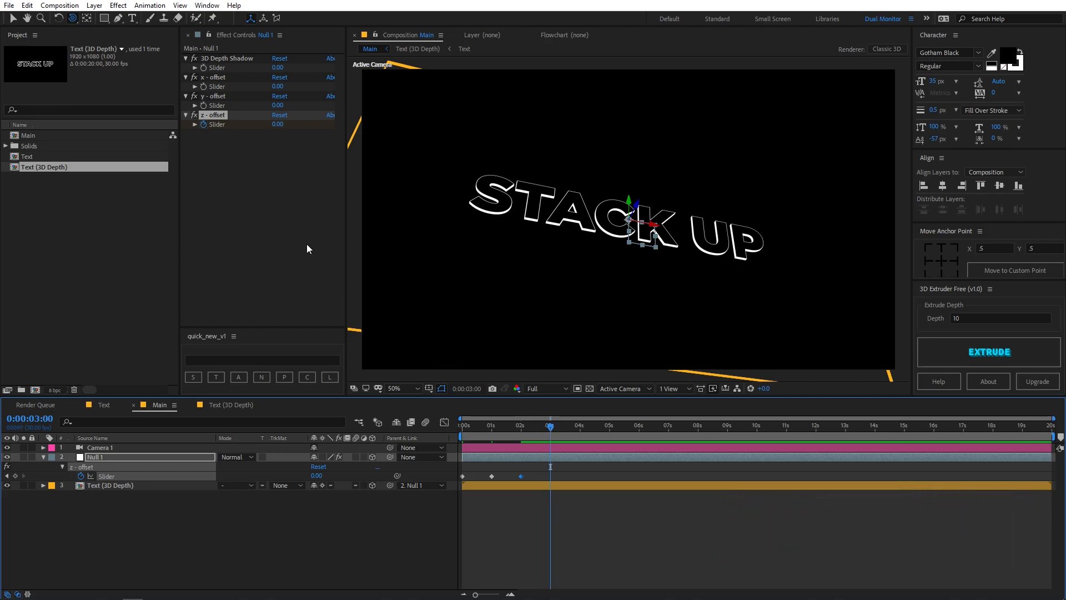
drag(278, 124, 164, 141)
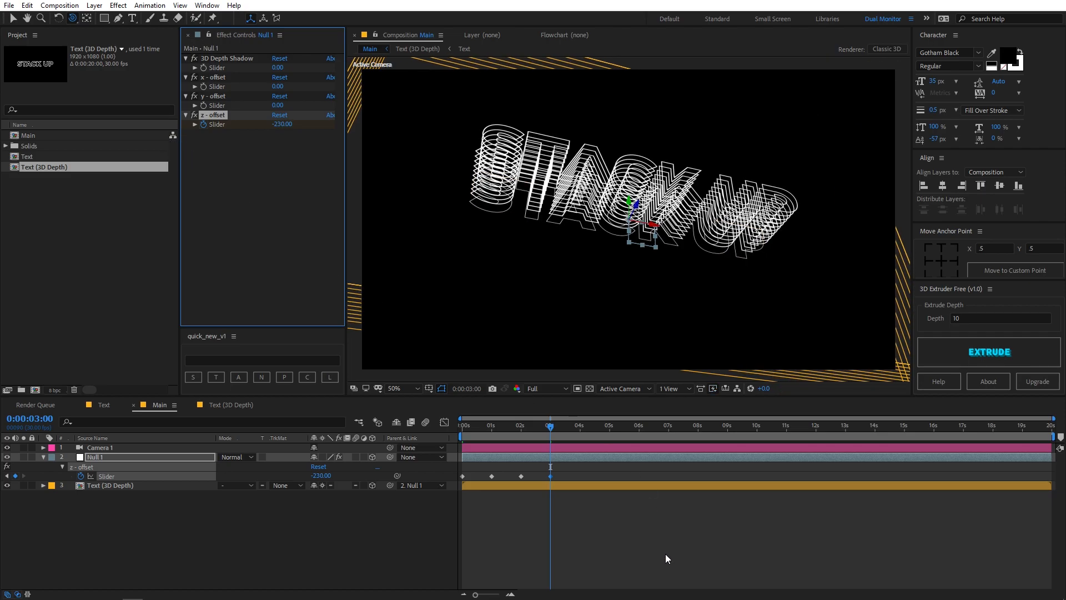
key(space)
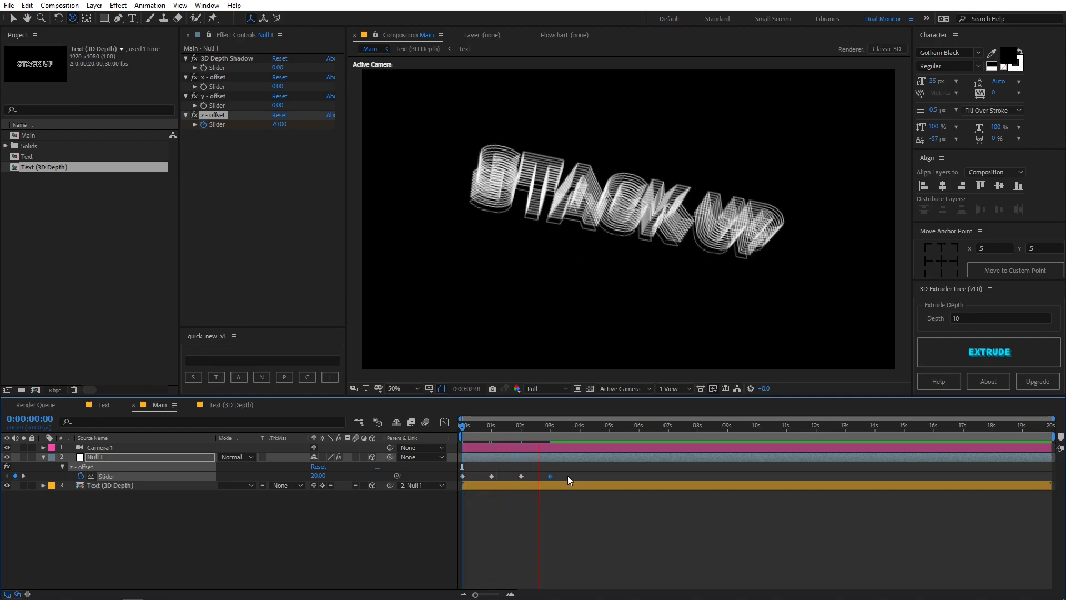
Apply Easy Ease to all four z-offset keyframes of Null 1 and preview the eased motion
drag(567, 475, 434, 480)
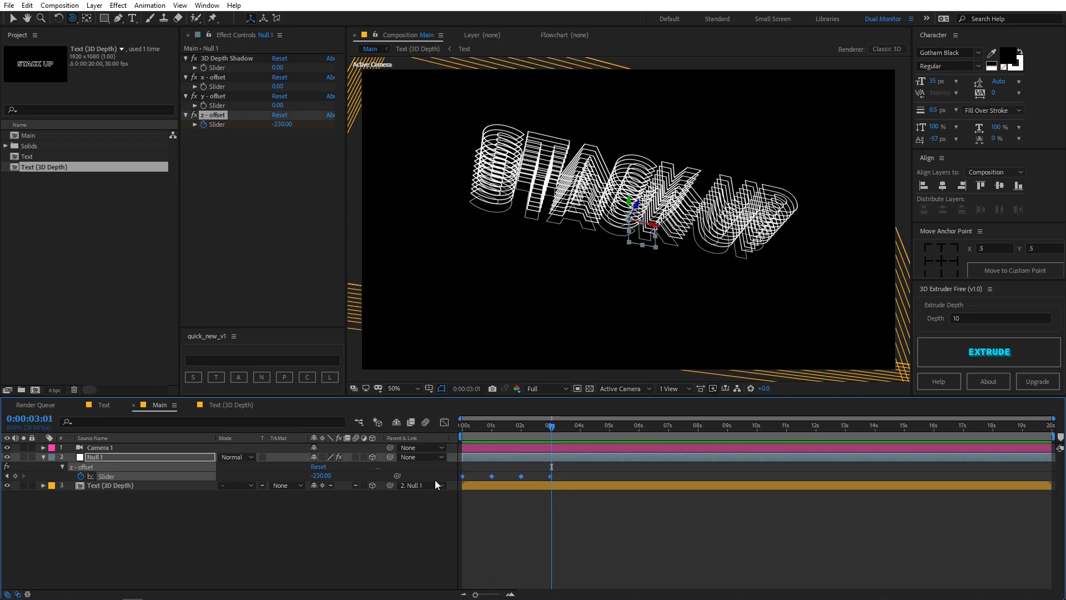
key(F9)
key(space)
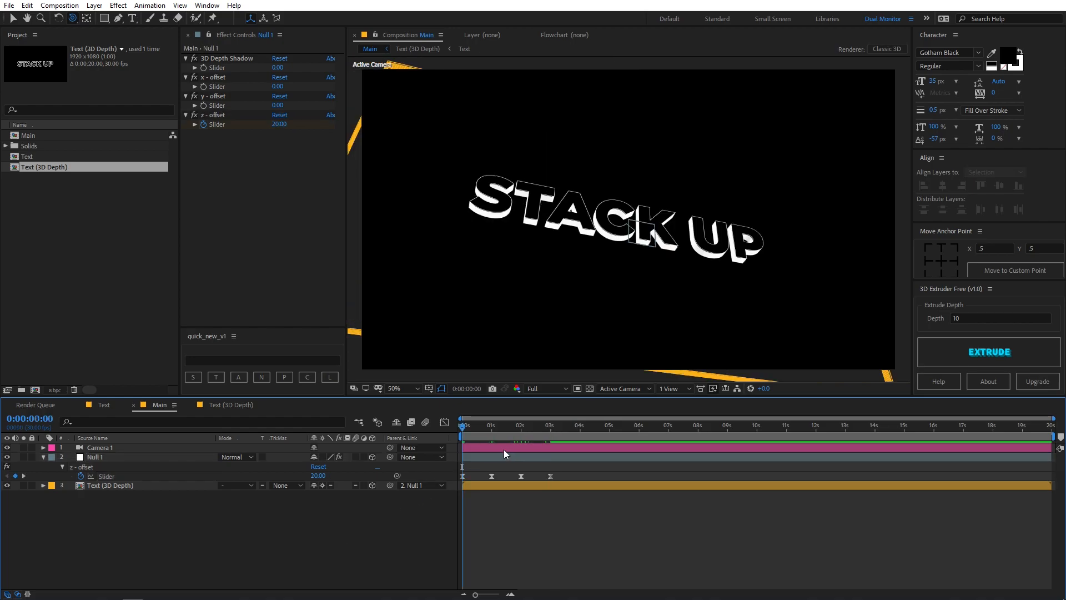
drag(474, 425, 392, 451)
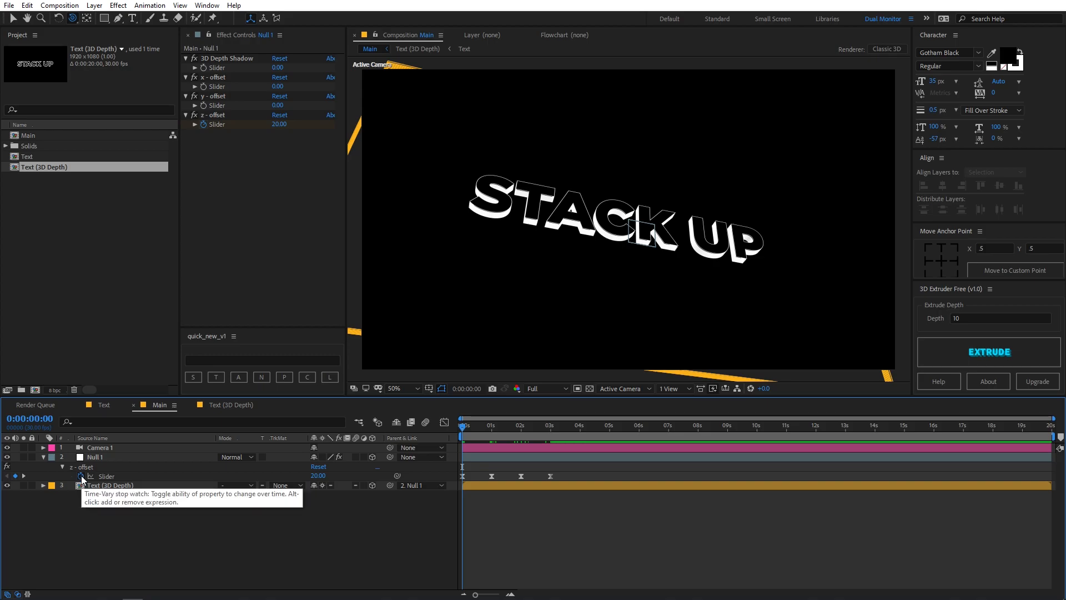
Add the expression loopOut("pingpong") to Null 1's z-offset slider and preview the looping motion
alt+click(81, 477)
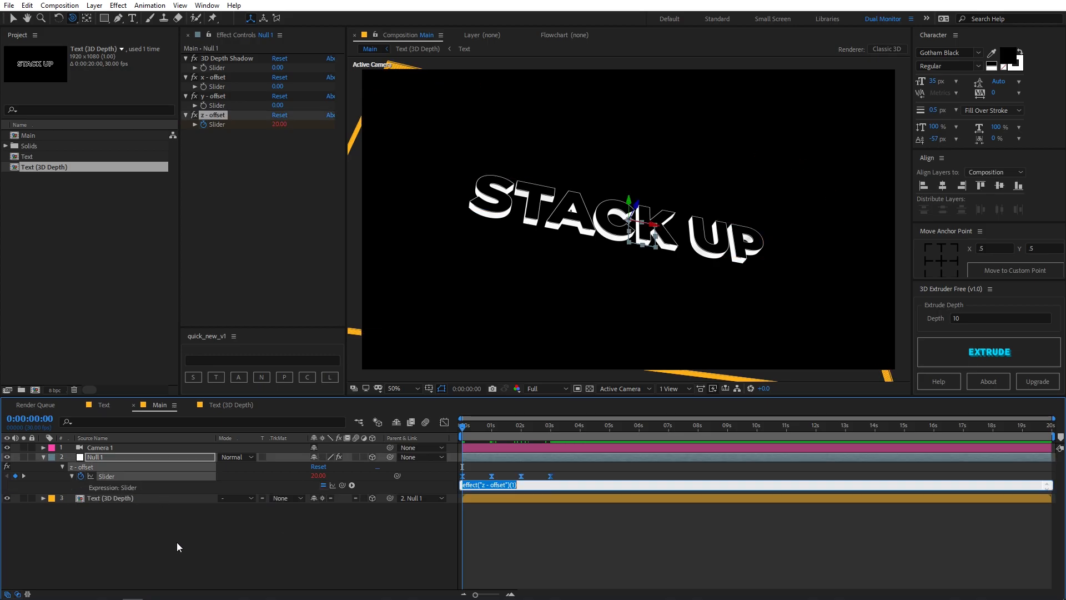
key(BackSpace)
text(loopOut("pingpong)
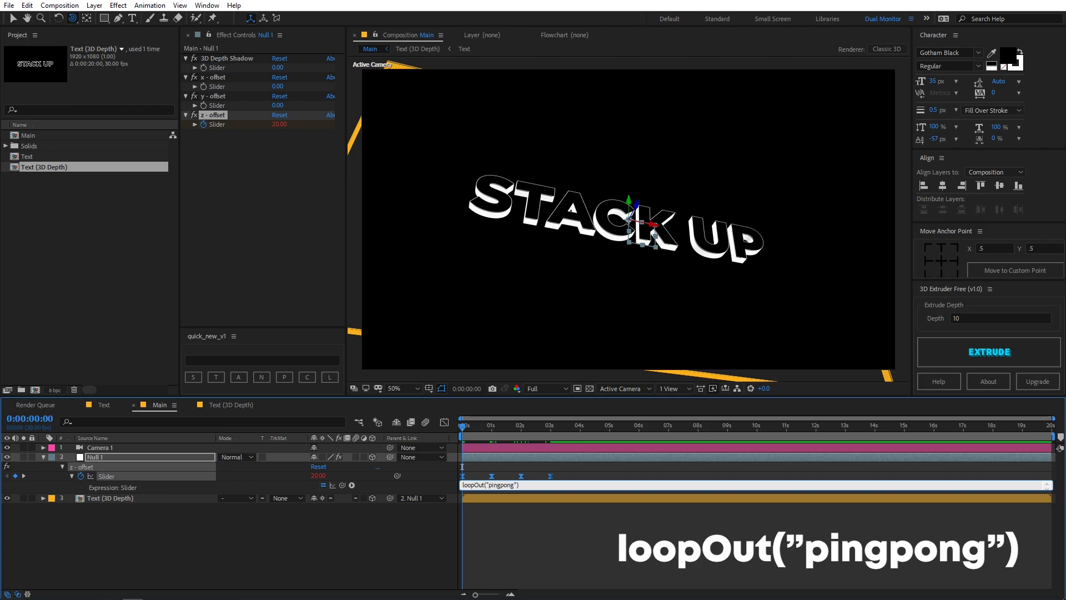
click(522, 543)
key(space)
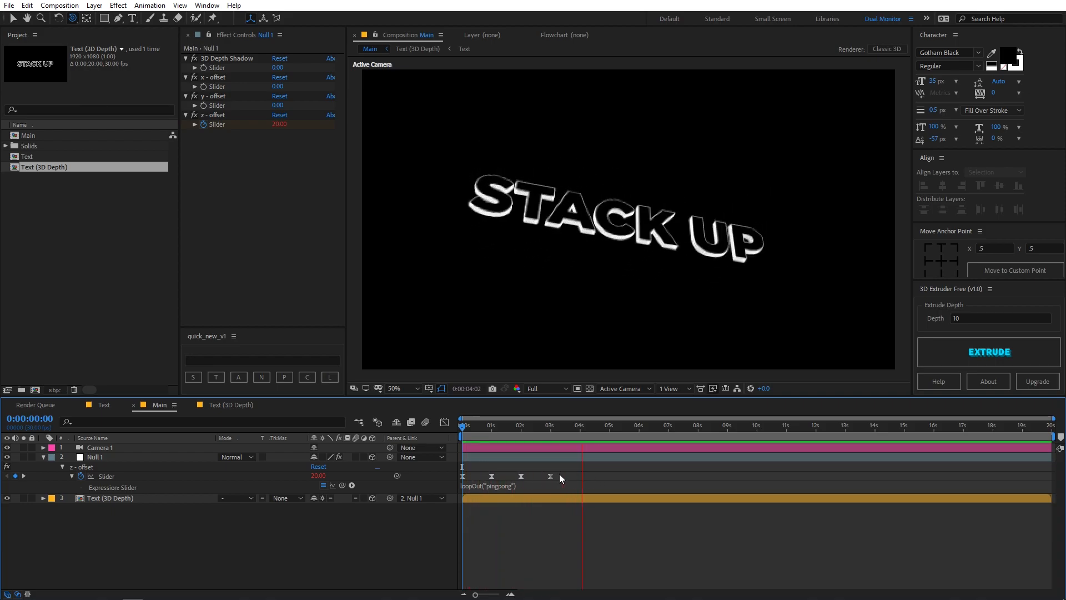
drag(604, 426, 486, 440)
Collapse Null 1's properties and apply the Stylize Glow effect to the Text (3D Depth) layer
click(43, 457)
click(128, 466)
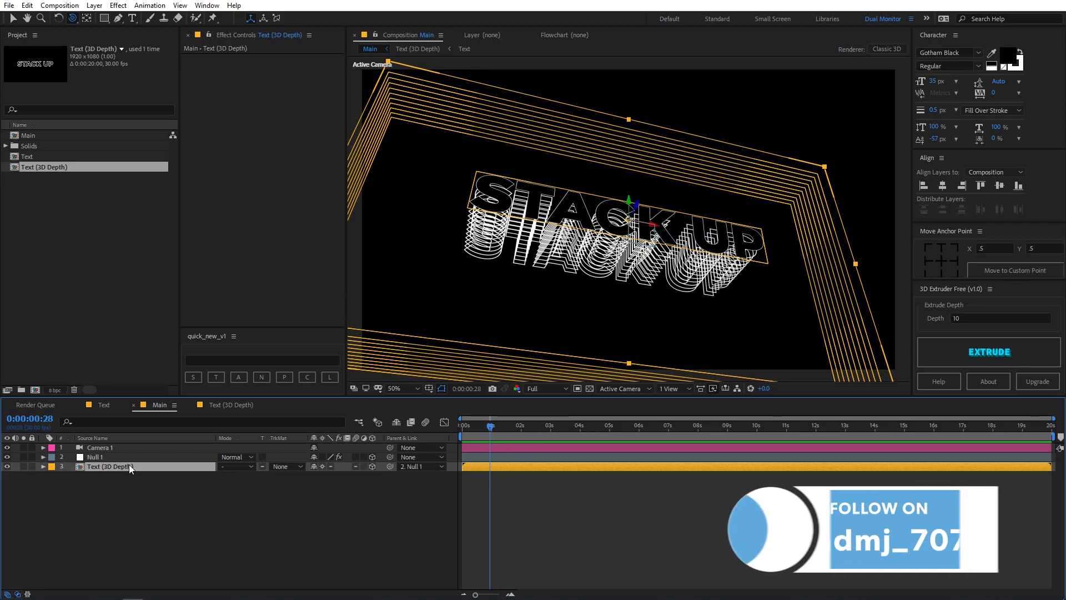
key(ctrl+5)
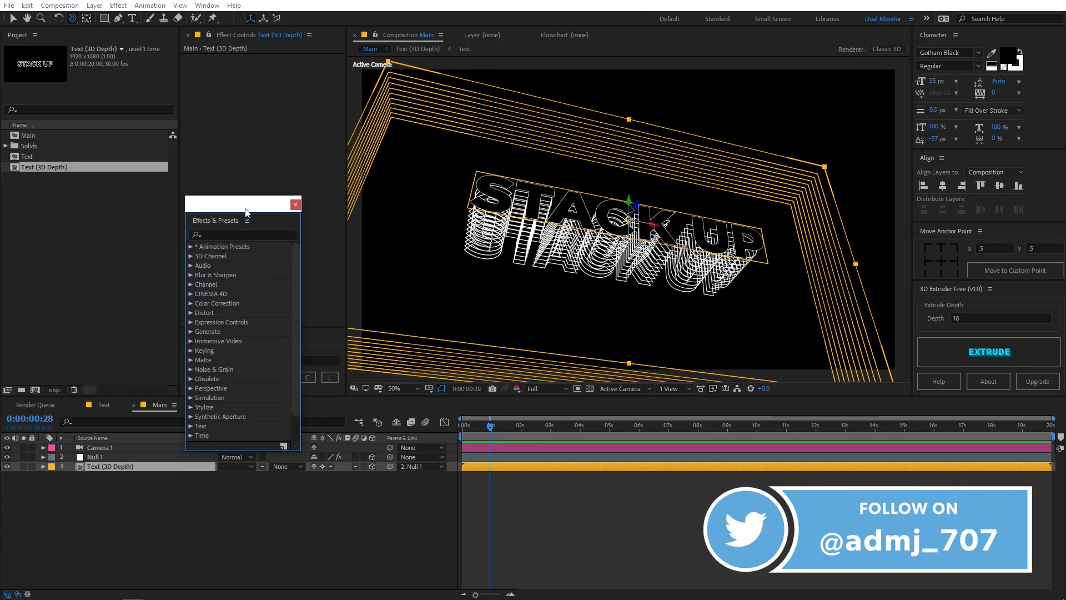
click(235, 232)
text(glo)
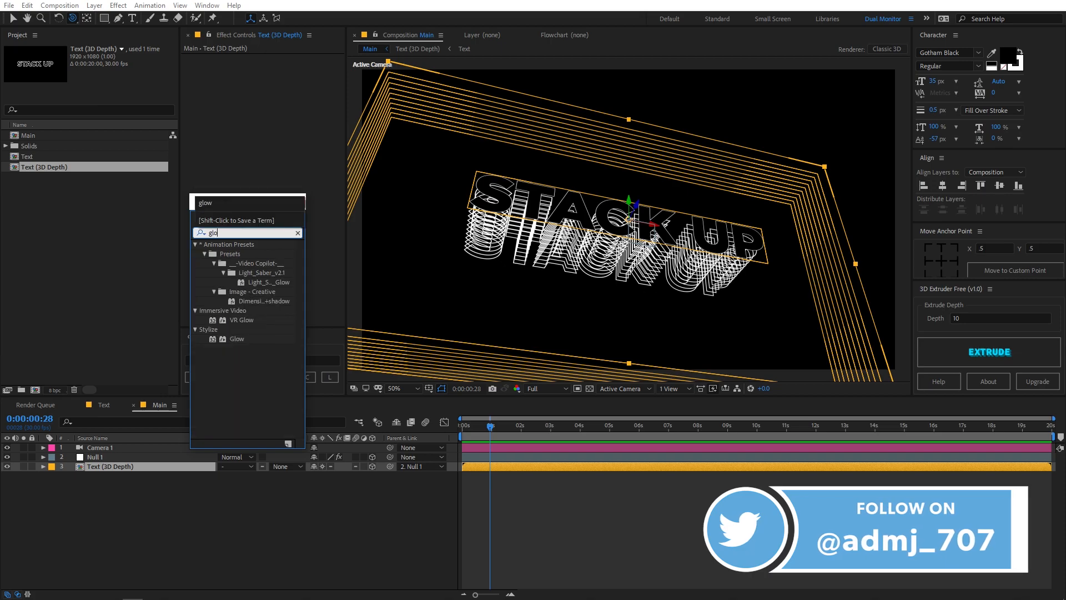
drag(230, 337, 131, 466)
drag(240, 210, 0, 333)
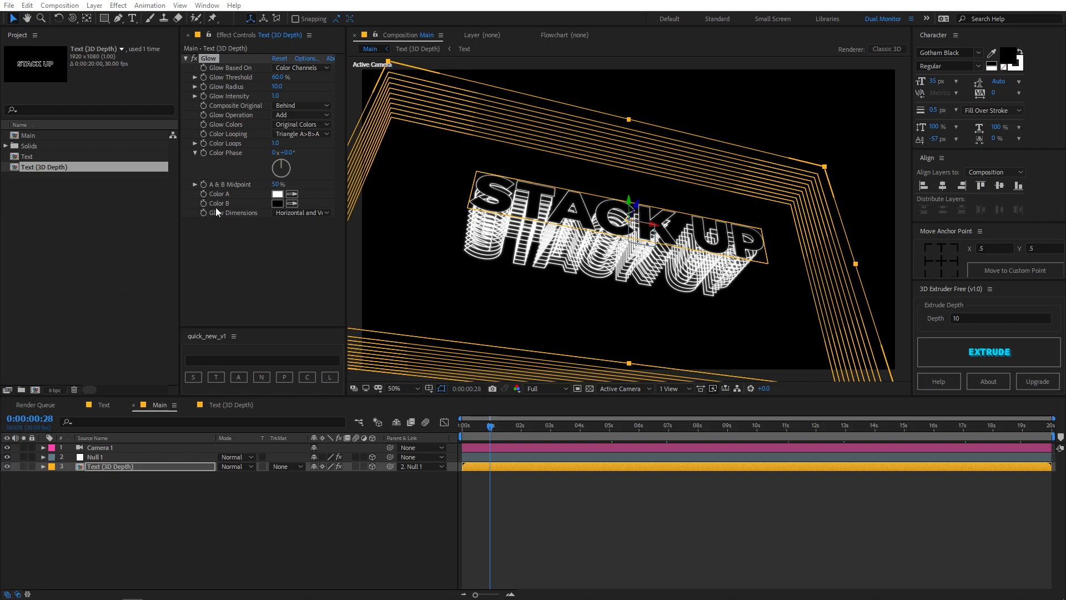
Set the Glow Radius on the Text (3D Depth) layer to 121 and check it at the start of the timeline
drag(276, 87, 332, 86)
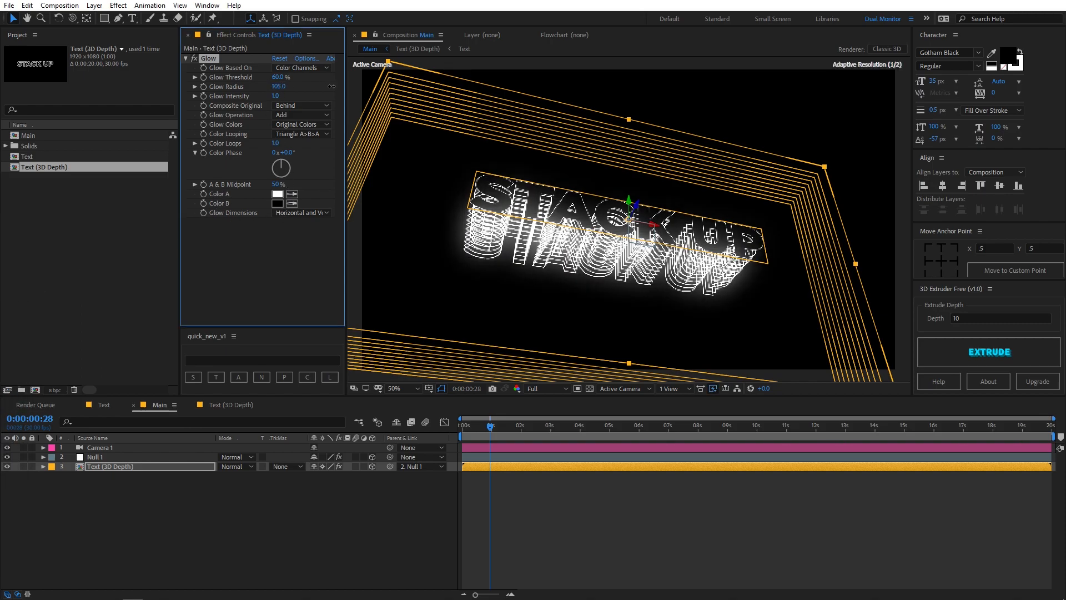
click(705, 489)
drag(490, 426, 400, 447)
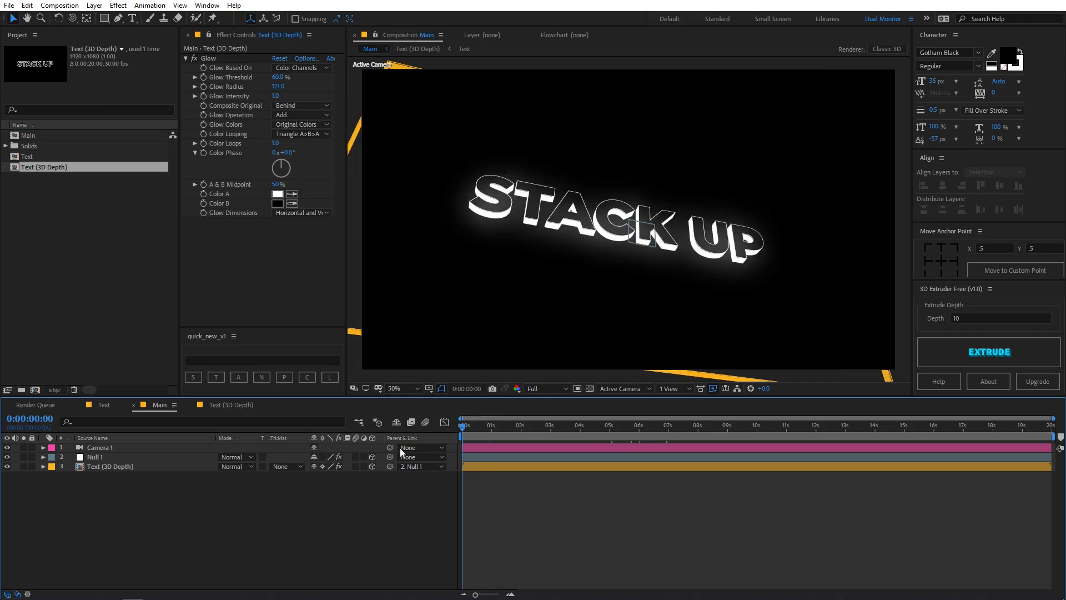
Adjust Camera 1's rotation and orbit it so the STACK UP text slopes upward with its stacked outlines below
click(104, 450)
key(r)
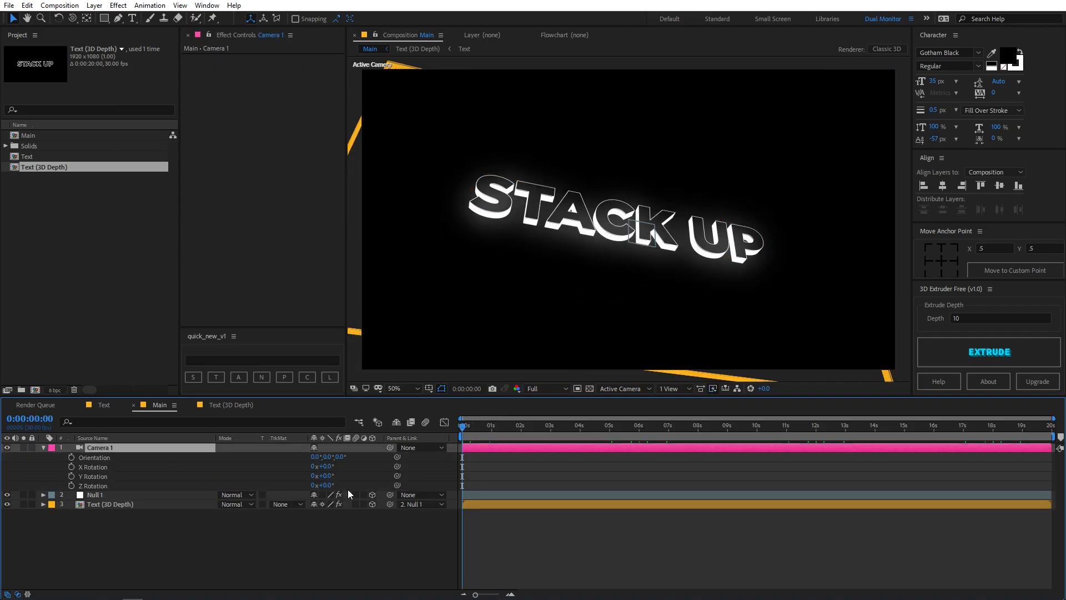
drag(325, 490, 333, 139)
key(c)
drag(483, 125, 631, 159)
drag(470, 425, 497, 427)
click(43, 447)
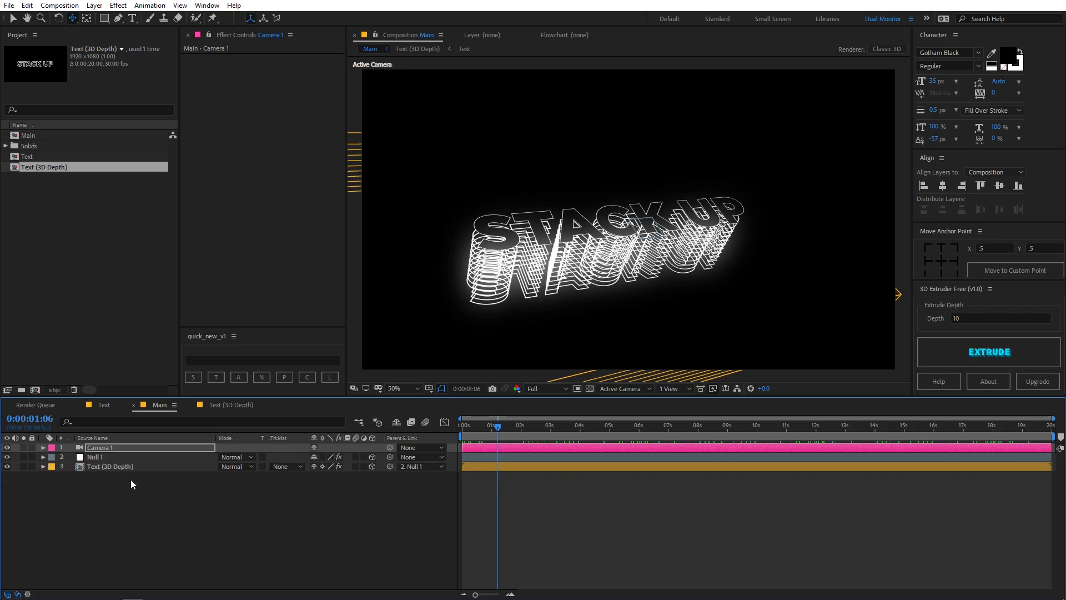
Duplicate the Text (3D Depth) layer in the Main composition
click(101, 468)
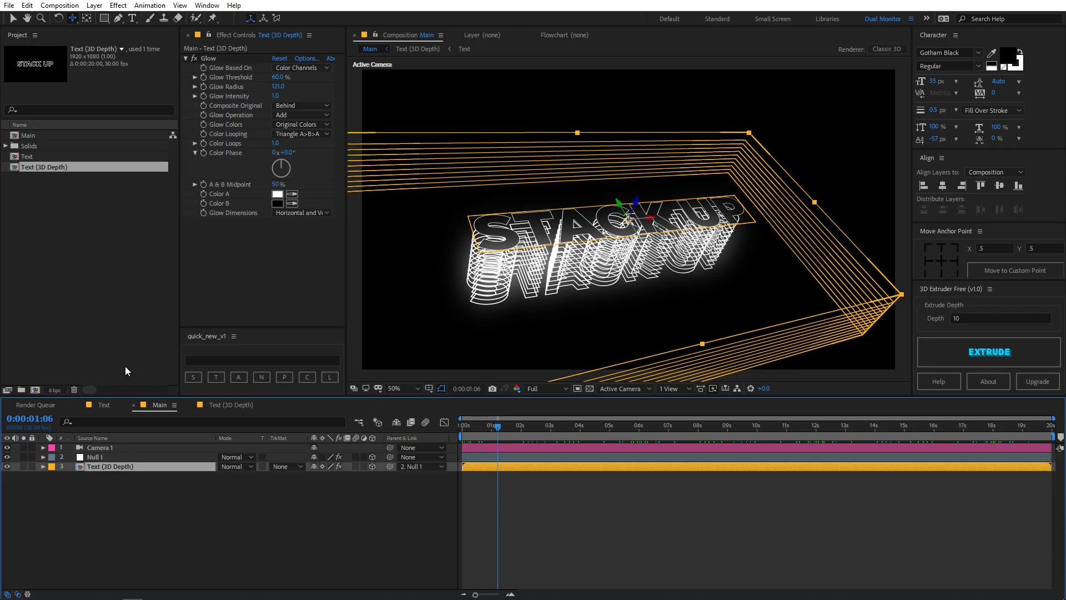
click(26, 5)
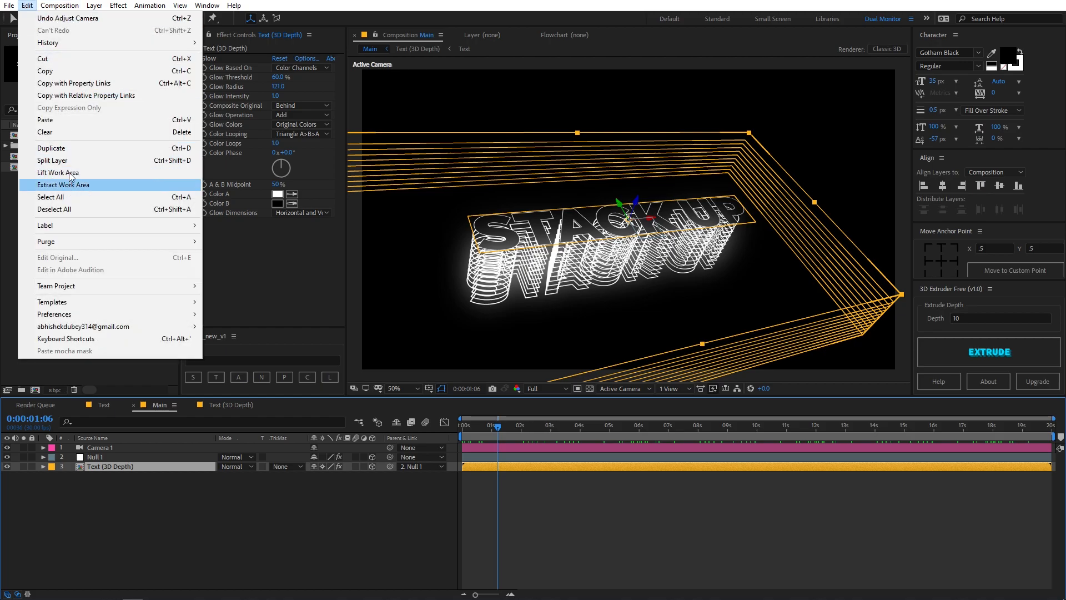
click(149, 509)
click(138, 466)
key(ctrl+d)
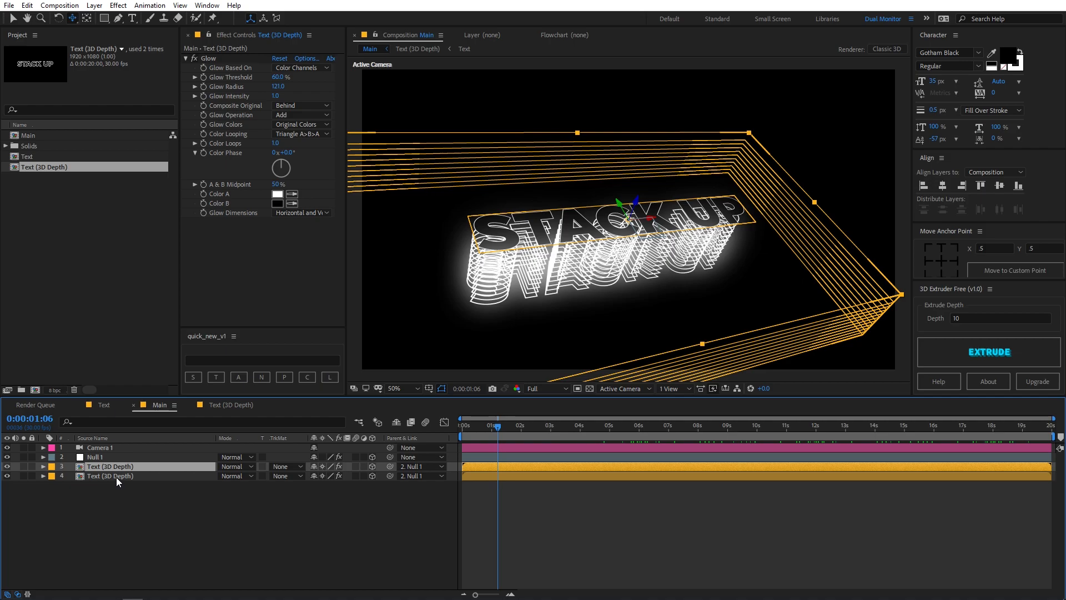
Apply the Shift Channels effect to the lower copy of the Text (3D Depth) layer
click(115, 476)
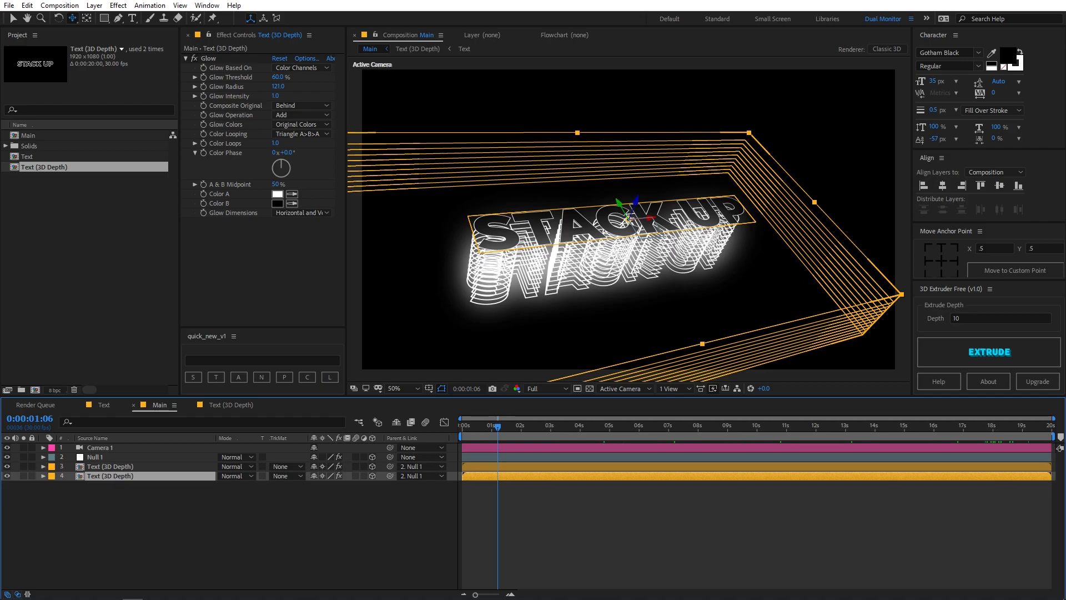
key(ctrl+5)
click(383, 276)
text(shit)
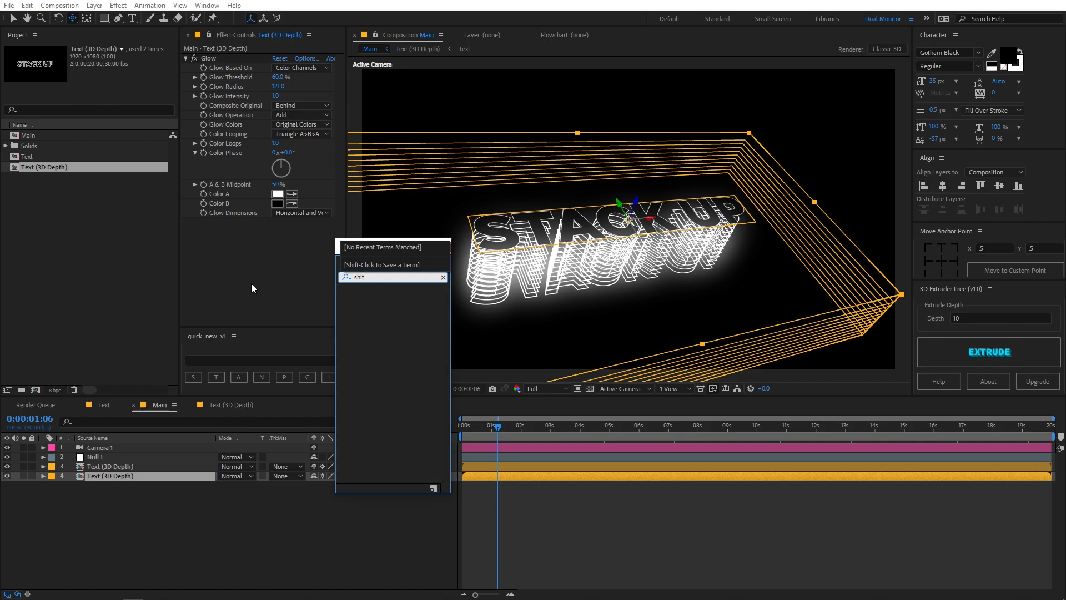
key(BackSpace)
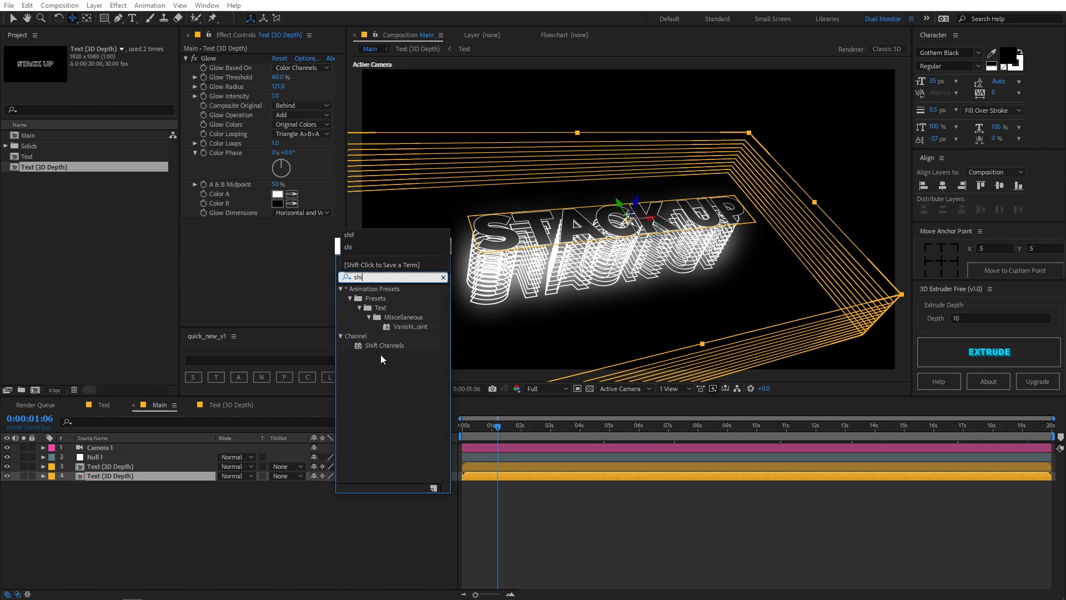
double_click(381, 344)
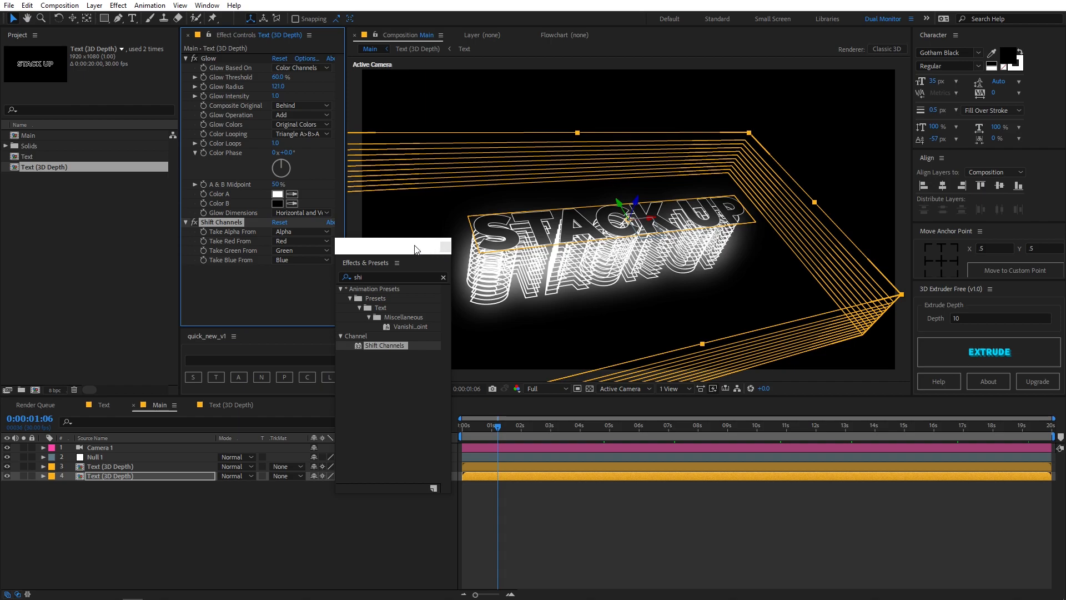
drag(416, 246, 0, 278)
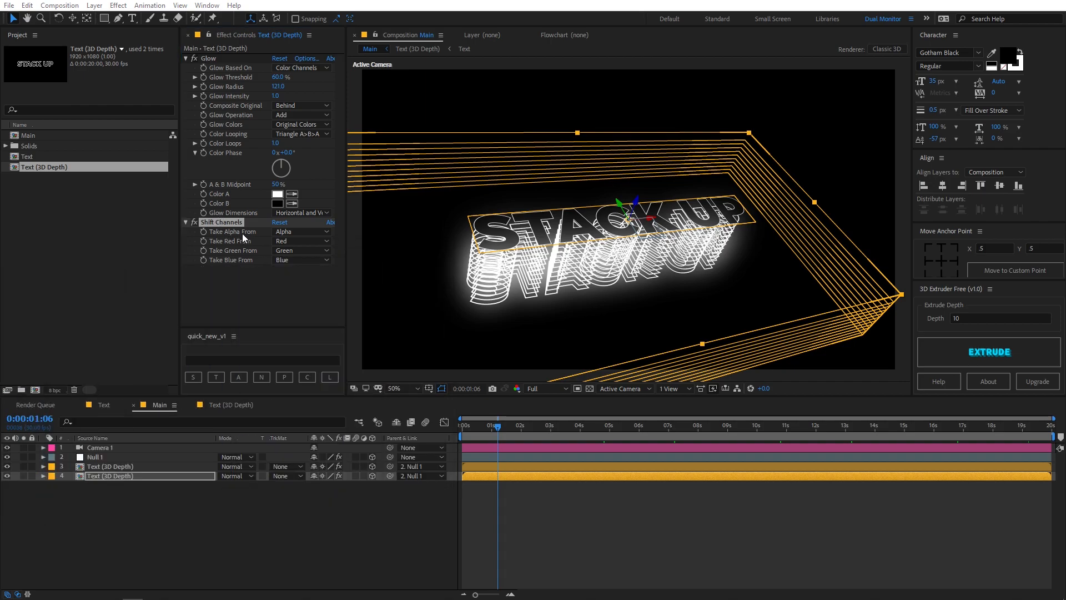
Set Take Alpha From to Red in the lower text copy's Shift Channels effect and check another frame
click(303, 232)
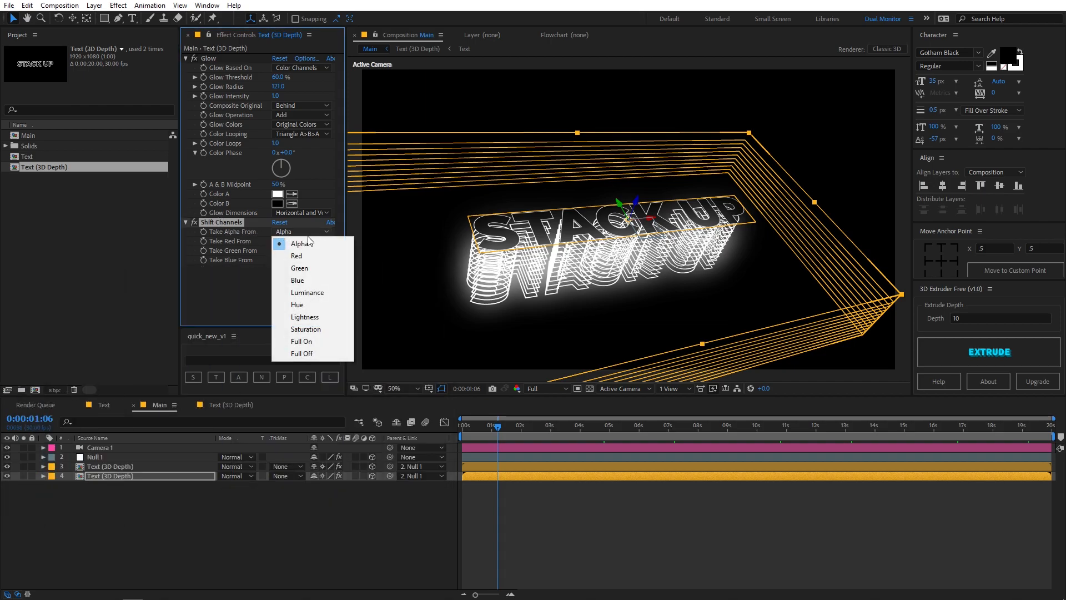
click(294, 257)
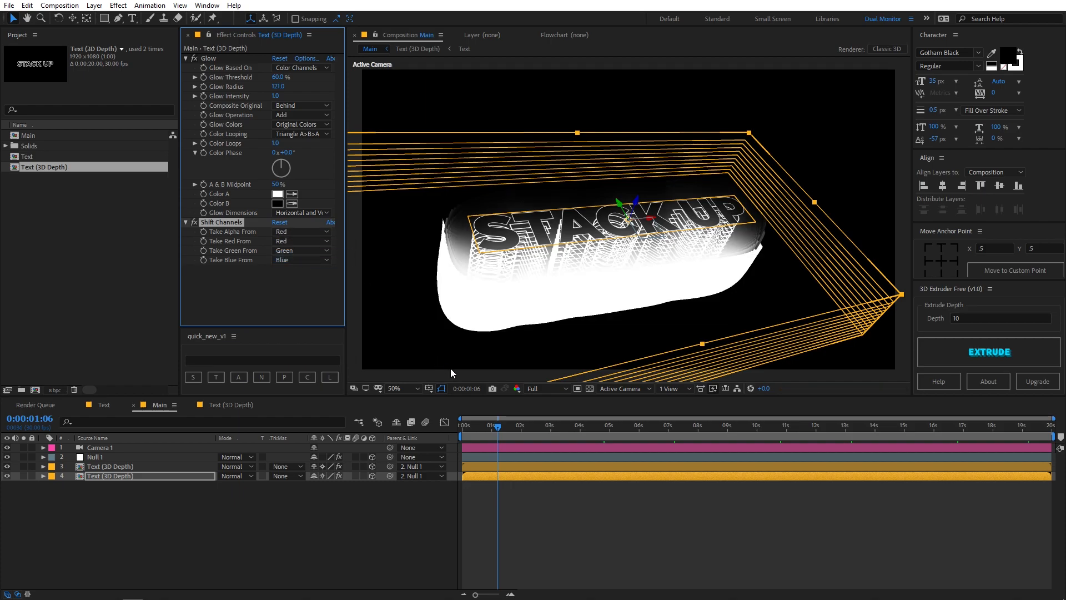
click(604, 525)
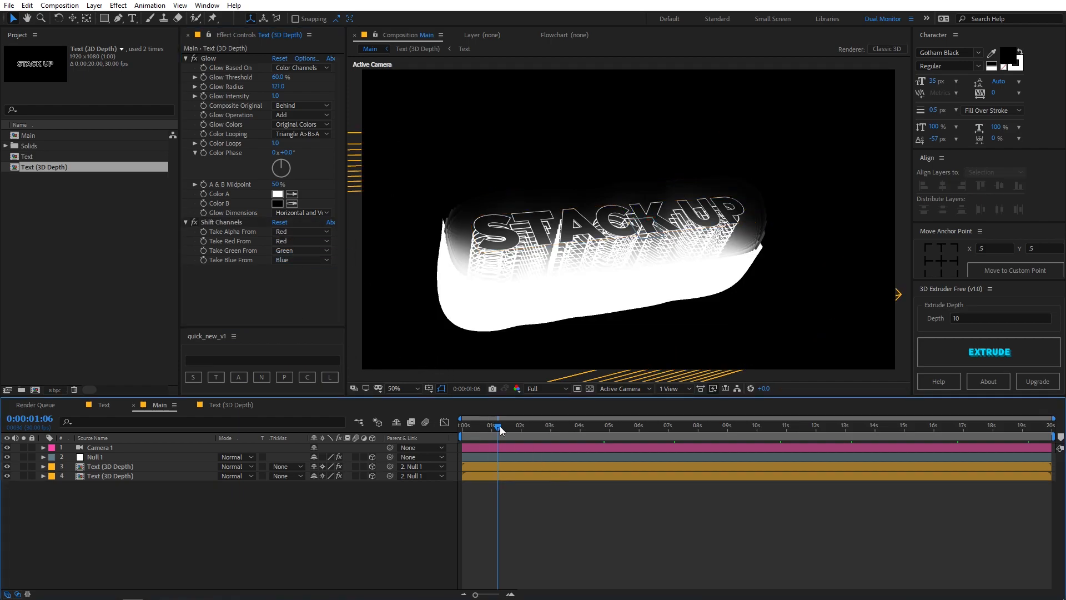
mouse_move(505, 430)
mouse_down()
mouse_move(638, 431)
mouse_move(437, 441)
mouse_move(520, 436)
mouse_move(504, 439)
mouse_up()
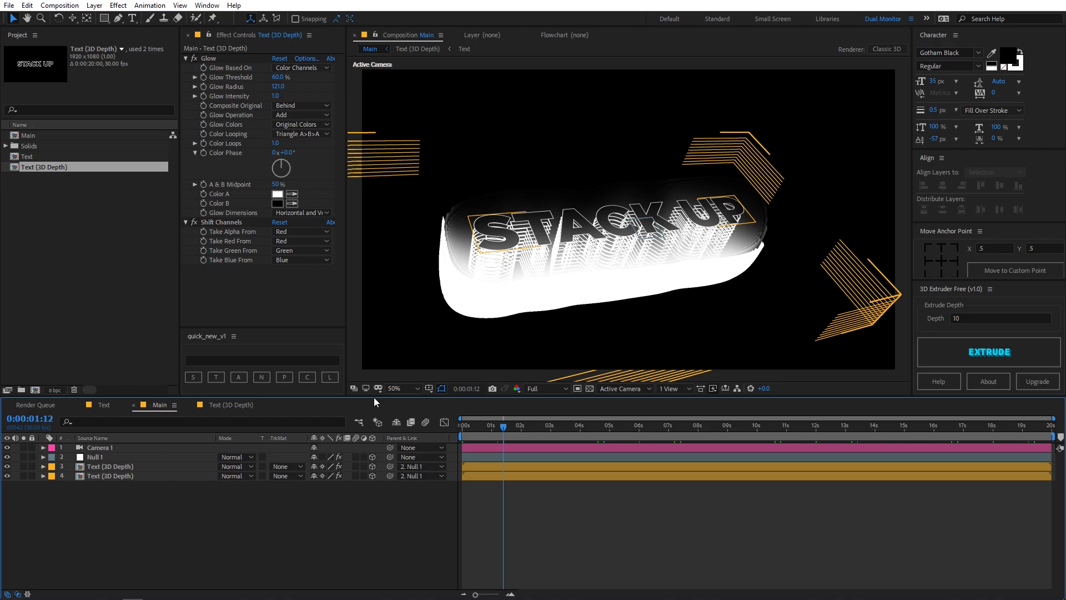
Set the lower text copy's Glow Intensity to 0.6 and Glow Radius to 19, and scrub through the animation
click(108, 475)
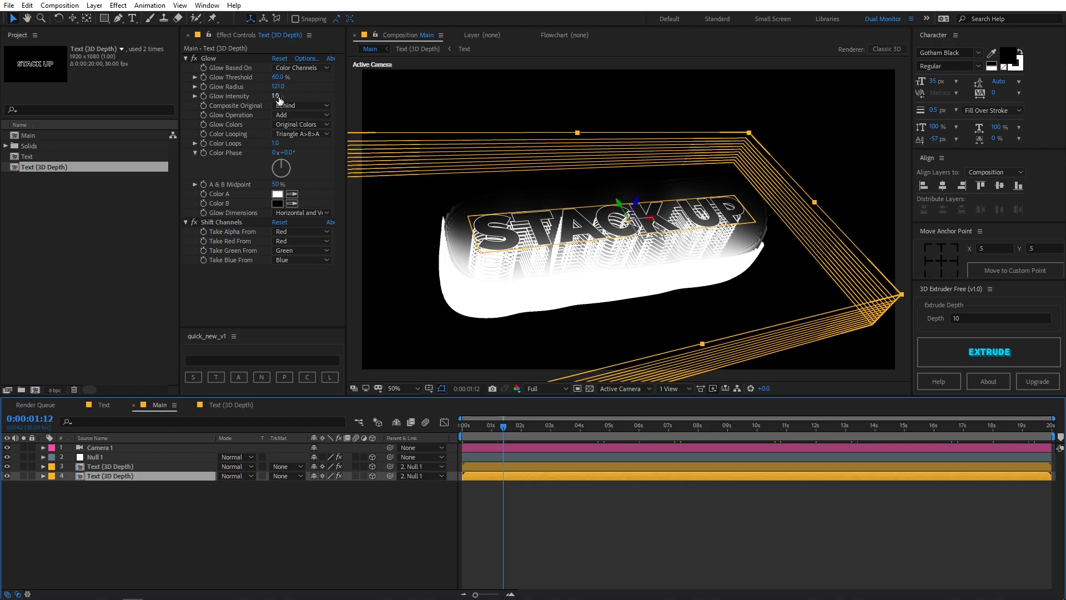
mouse_move(279, 95)
mouse_down()
mouse_move(253, 99)
mouse_move(273, 96)
mouse_move(265, 87)
mouse_up()
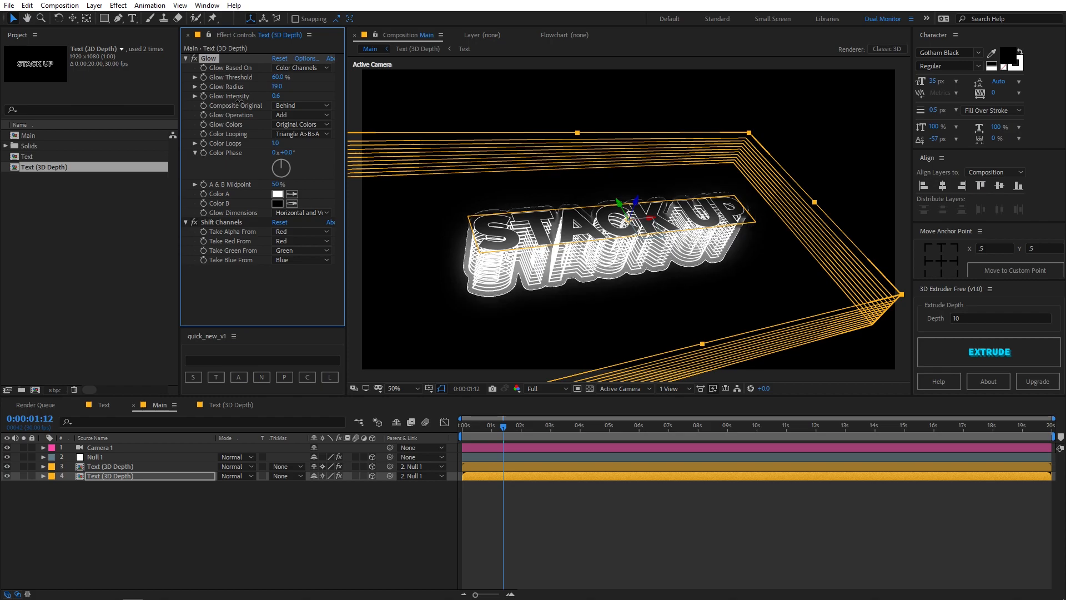
drag(461, 426, 653, 421)
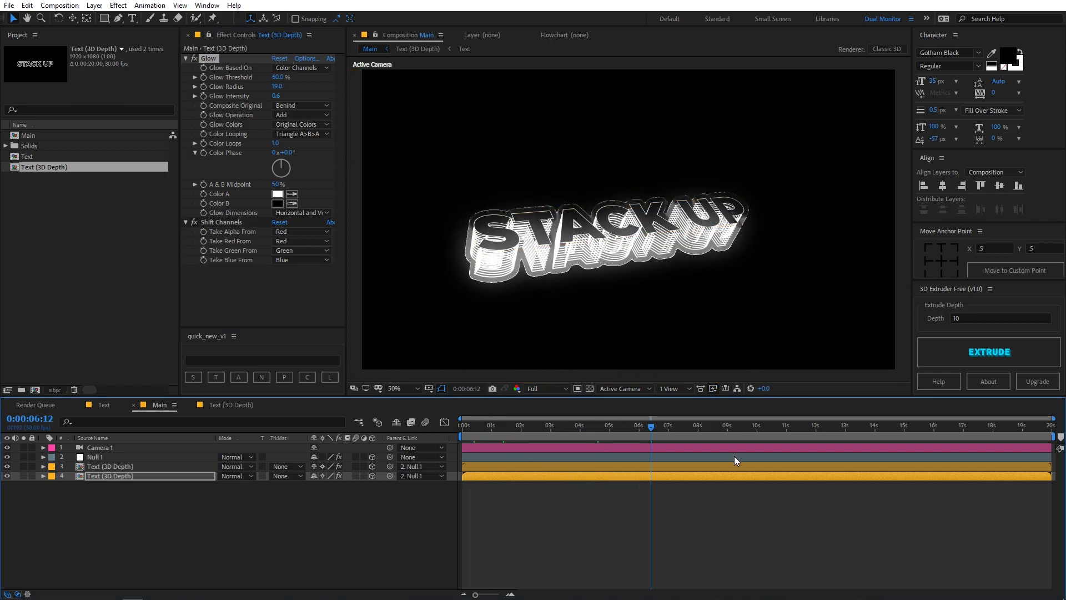
At about 7 seconds, set the lower text copy's Glow Threshold to 100% and Glow Radius to 225
click(676, 425)
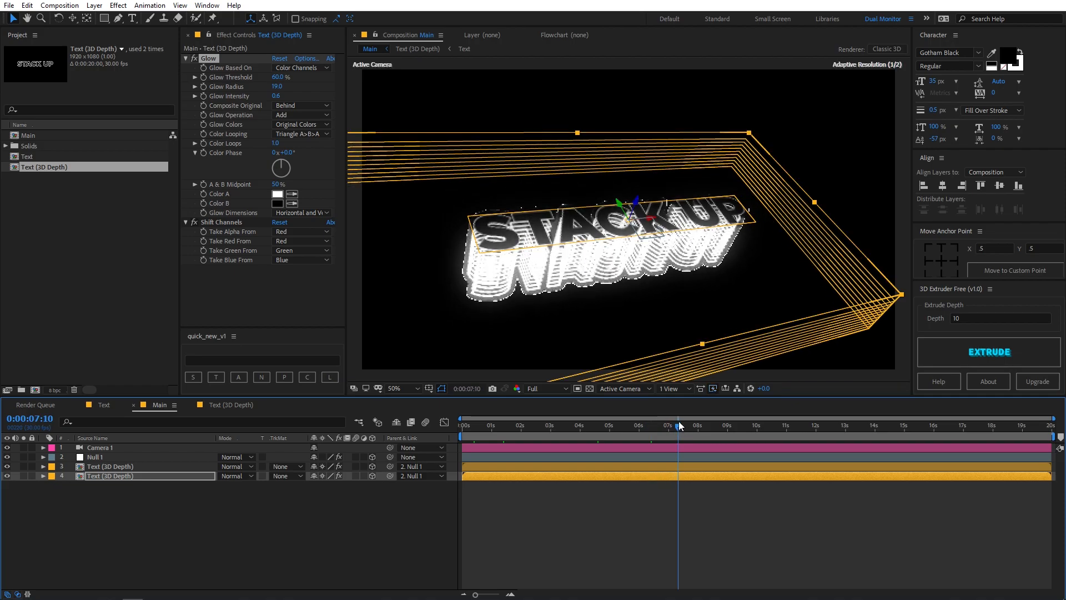
drag(276, 87, 392, 93)
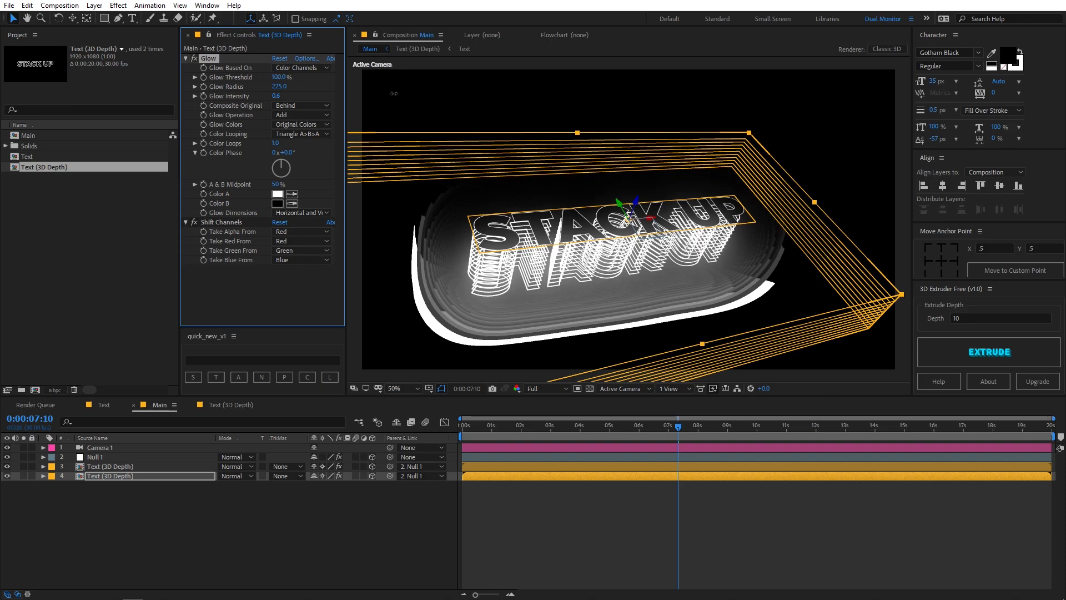
Set the lower text copy's Glow Threshold to 0% and check the glow at about 5 seconds
drag(296, 104, 183, 107)
drag(551, 432, 611, 448)
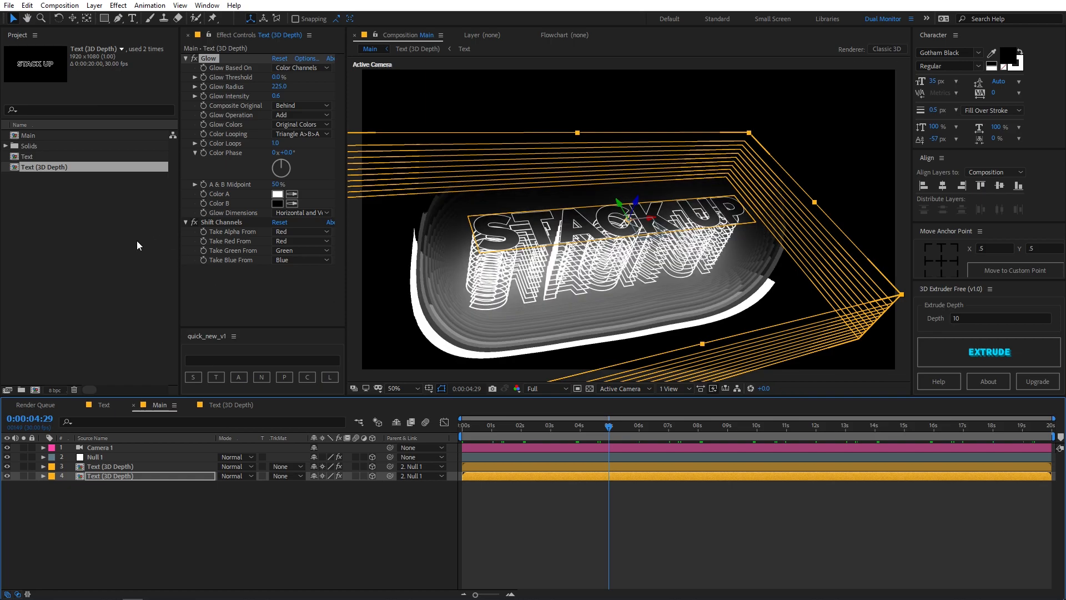
Compare the glow at 16 and 32 bits per channel on different frames, and return the project depth to 8 bits per channel
click(55, 391)
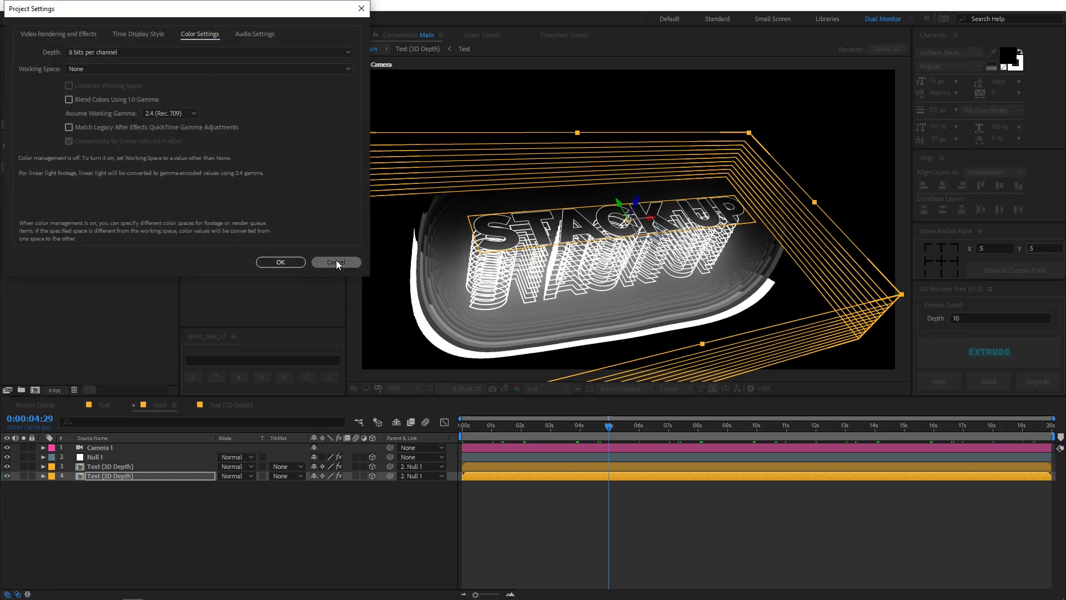
click(336, 257)
alt+click(55, 391)
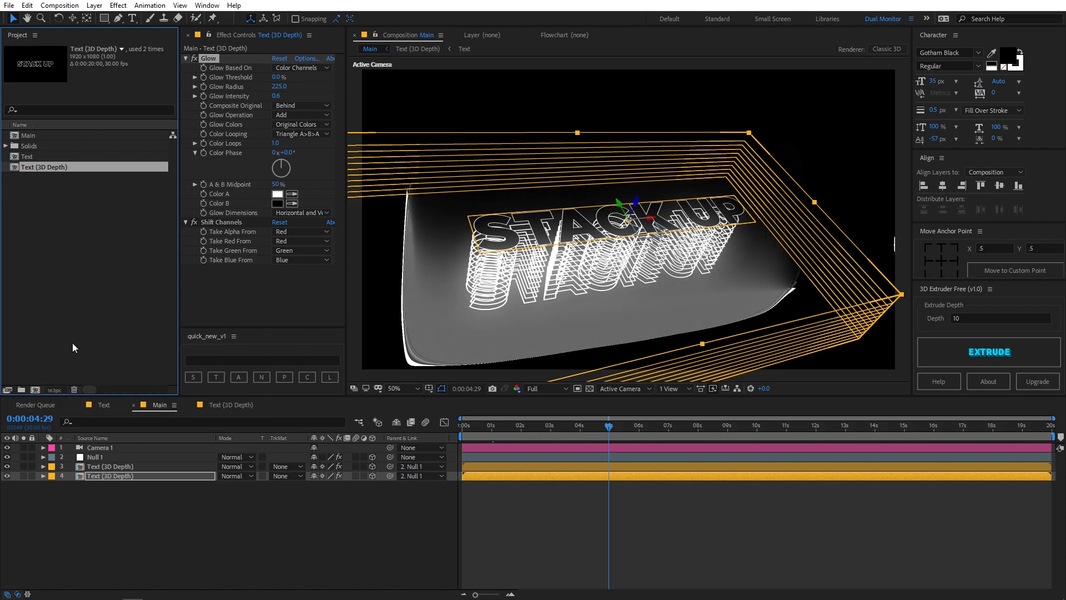
mouse_move(600, 431)
mouse_down()
mouse_move(402, 431)
mouse_move(617, 431)
mouse_up()
alt+click(54, 390)
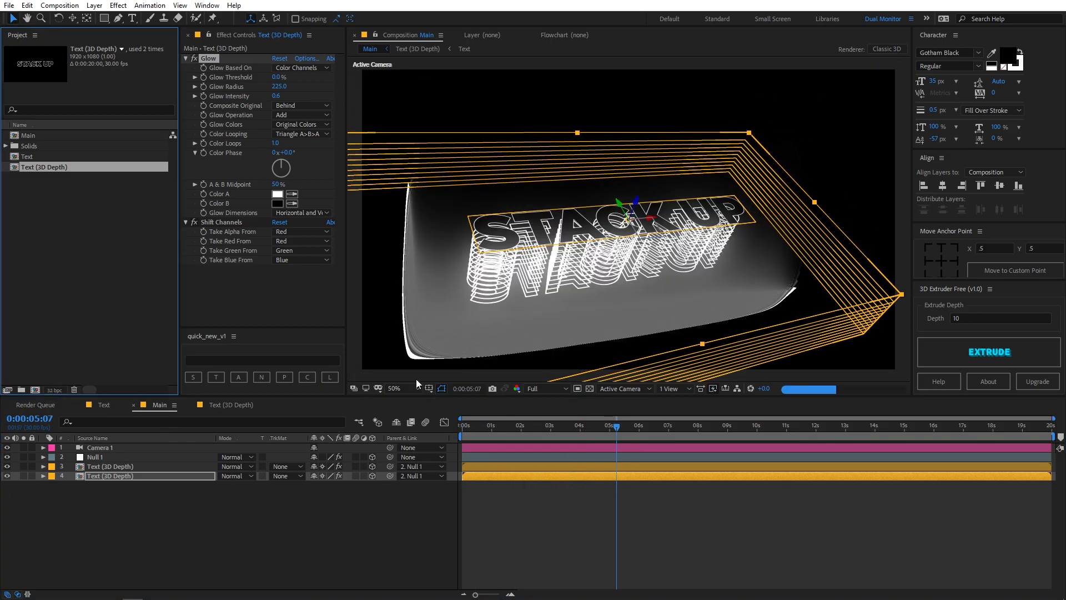
drag(617, 431, 744, 431)
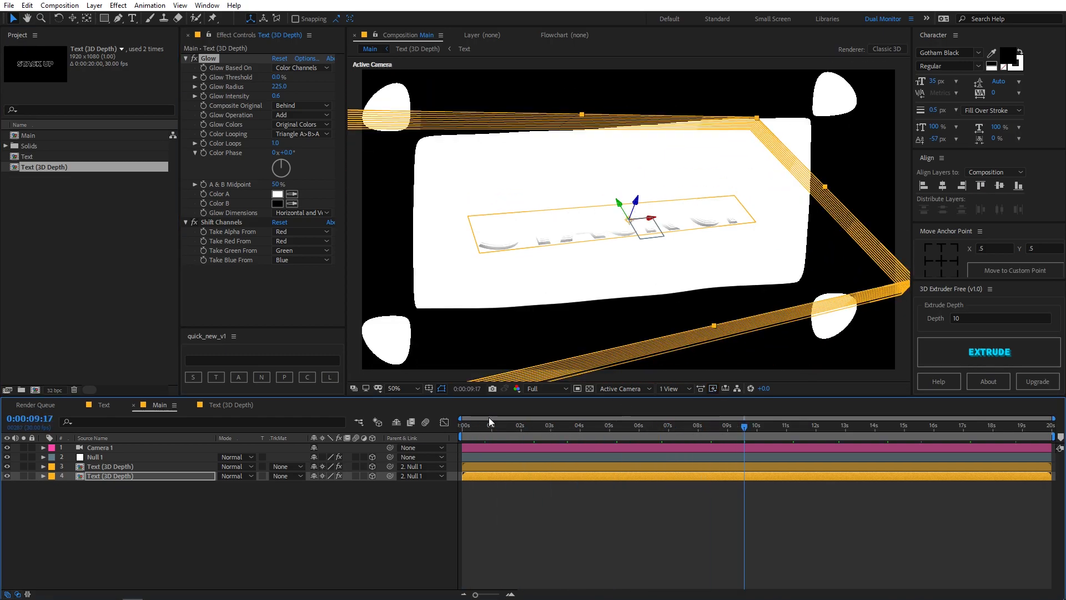
alt+click(54, 391)
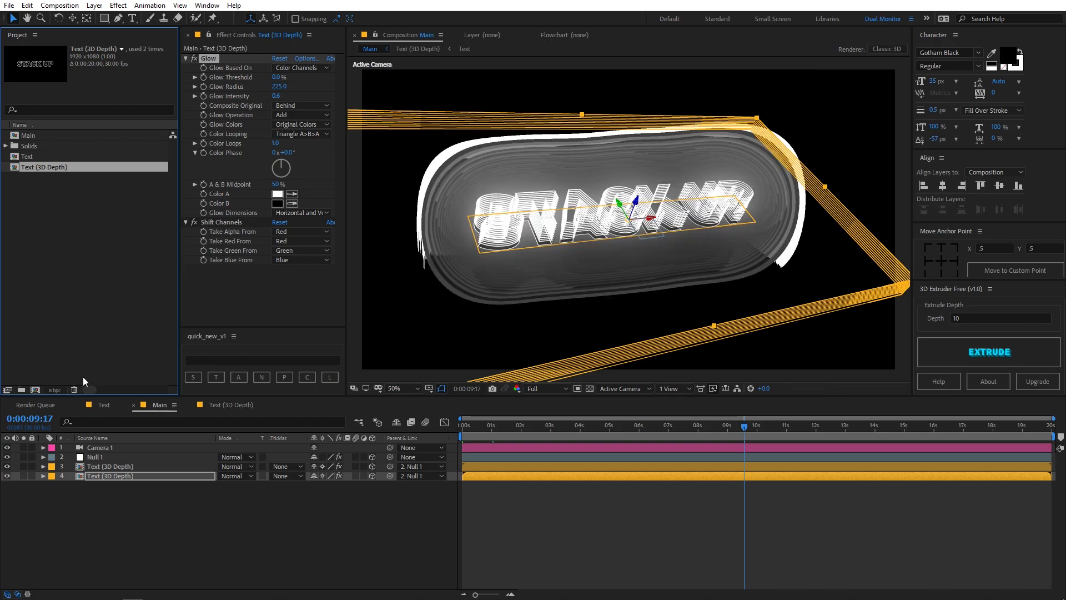
Preview the Main composition from the start and scrub to frame 18
drag(523, 434, 456, 433)
key(space)
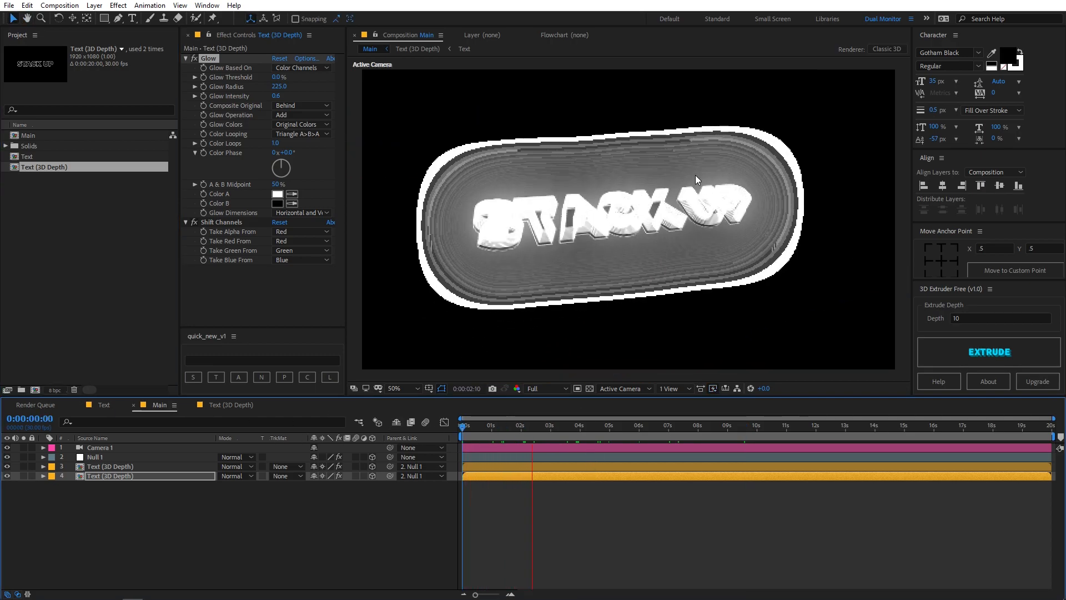
drag(507, 432, 481, 432)
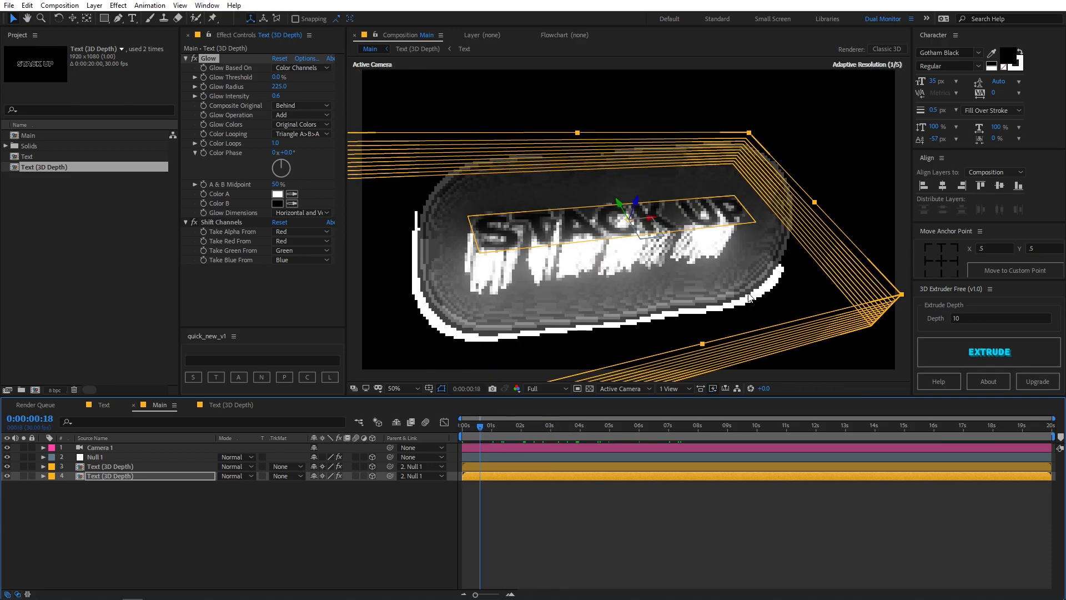
Replace the STACK UP wording in the Text composition with MOTION
click(116, 410)
click(119, 460)
double_click(116, 449)
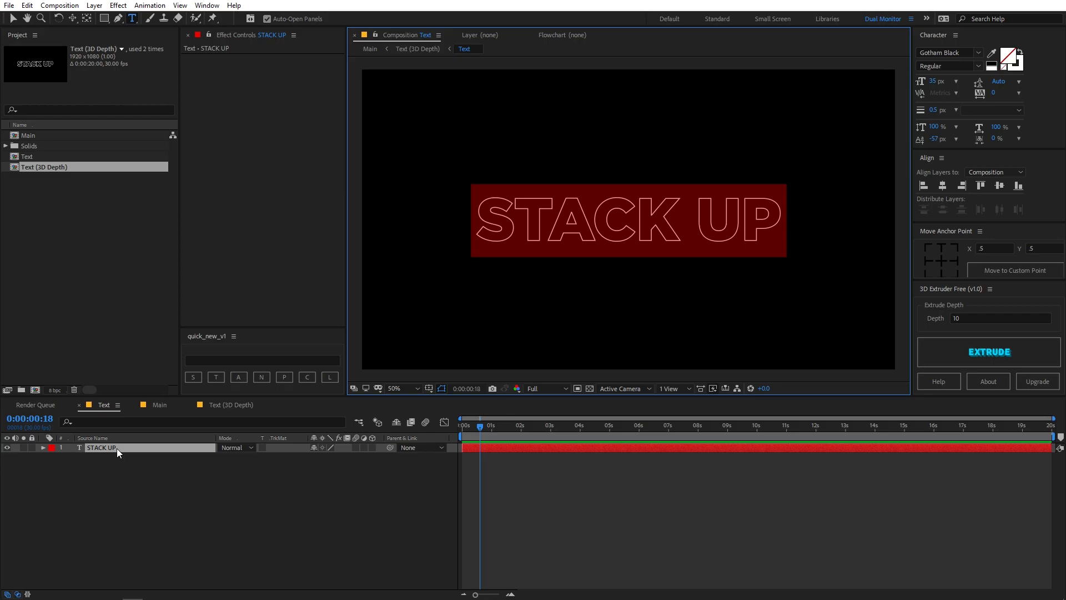
text(MOTION)
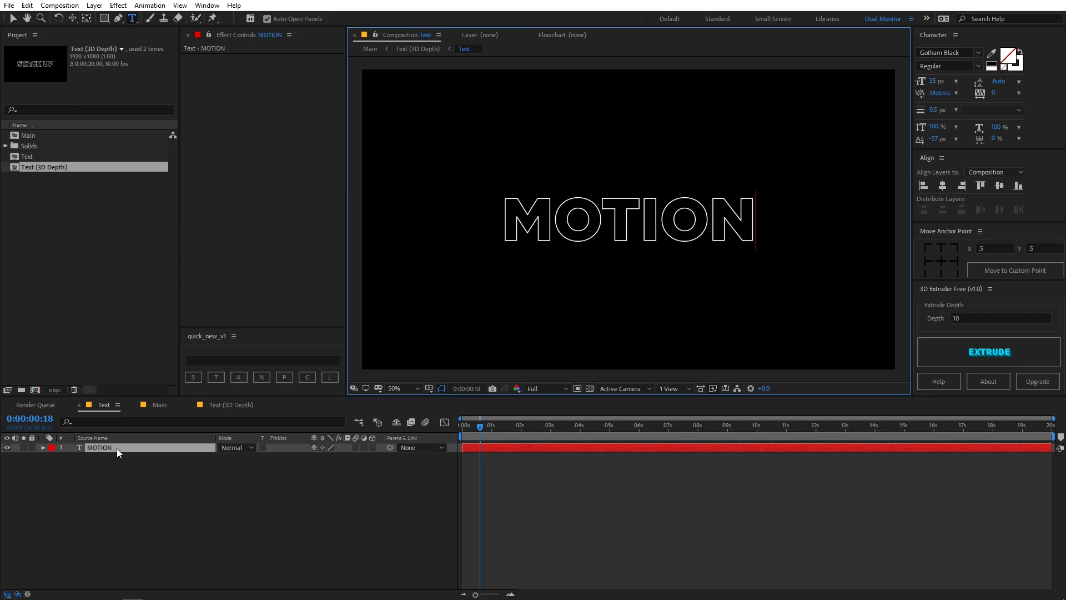
Change the top text layer in the Text (3D Depth) composition to MOTION and check the result in Main
click(229, 404)
click(123, 455)
key(ctrl+Up)
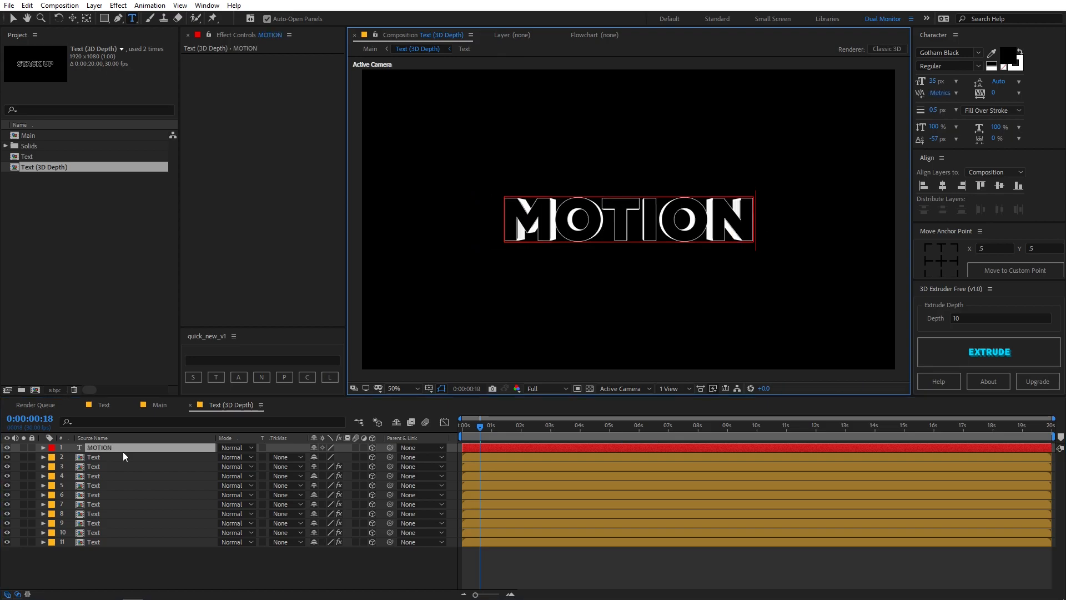
click(159, 403)
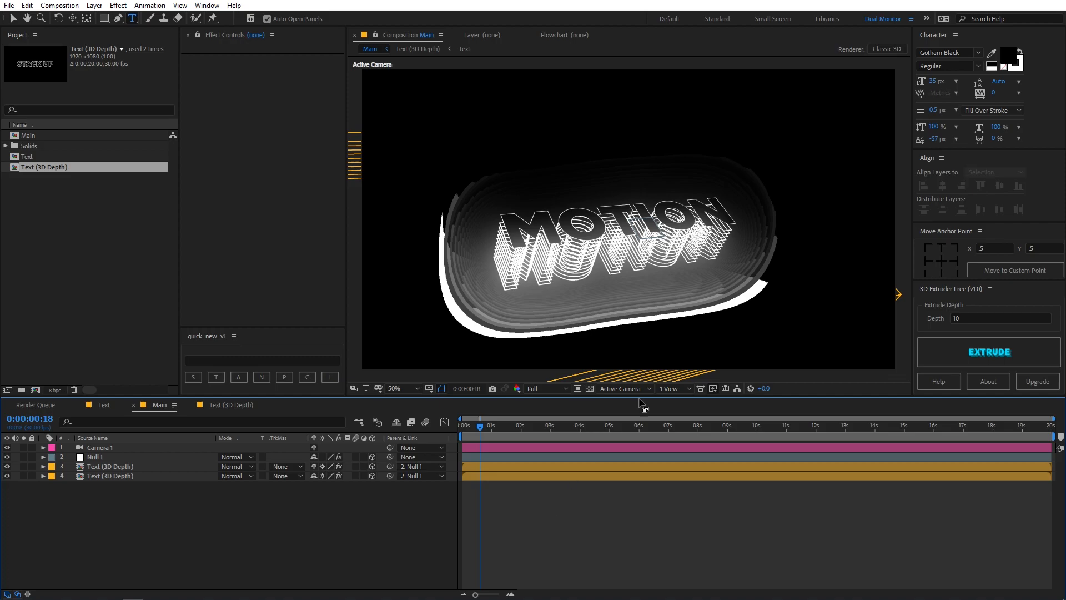
drag(495, 419, 508, 454)
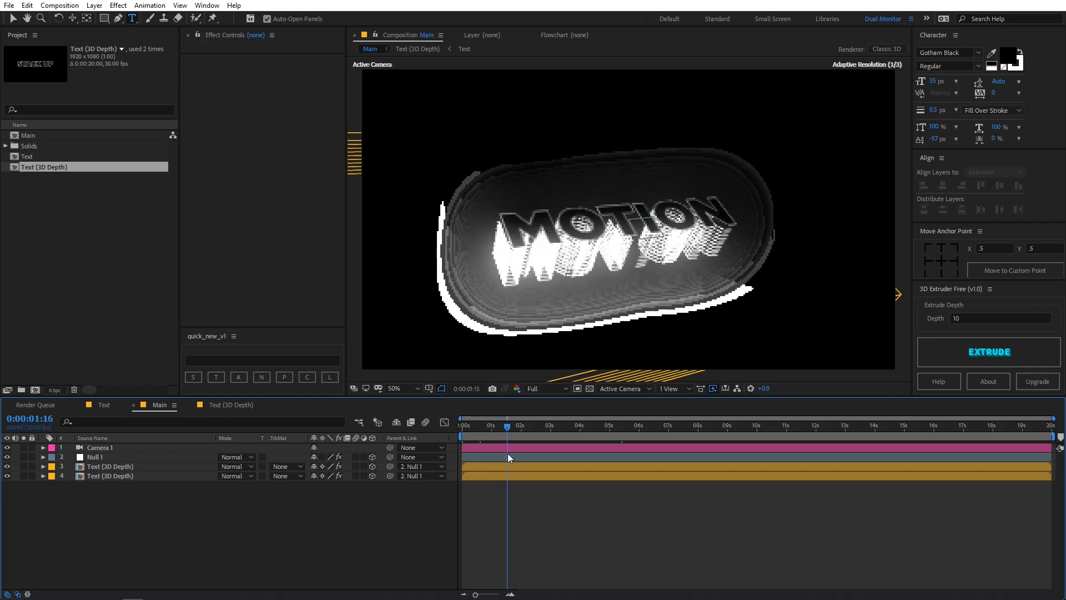
Apply the Twirl effect to the lower Text (3D Depth) copy and set its Angle to 2x+172°
drag(105, 597, 256, 146)
click(262, 176)
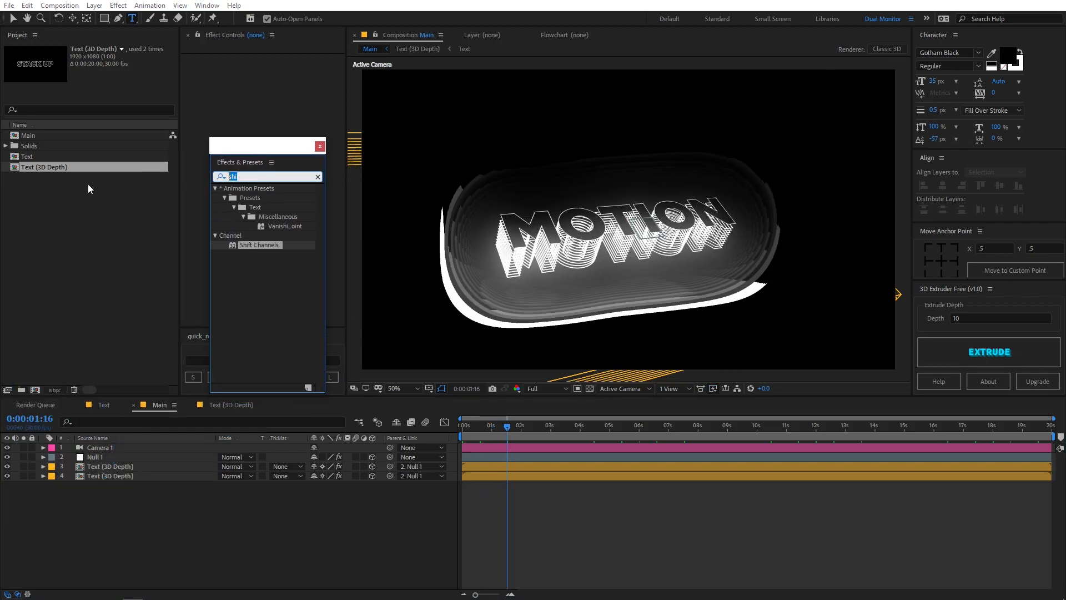
text(twir)
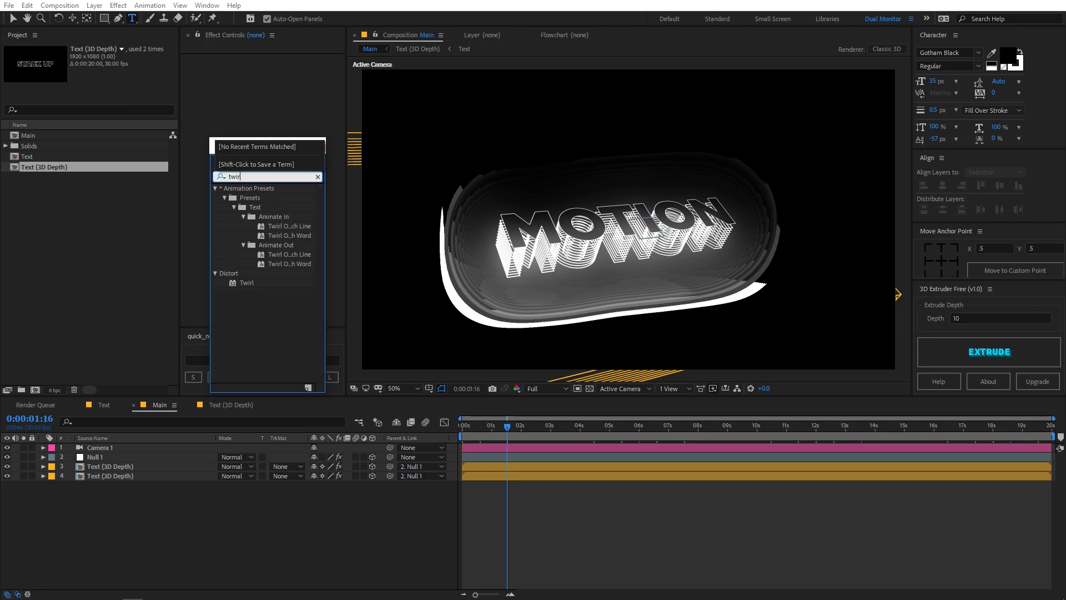
drag(250, 282, 132, 479)
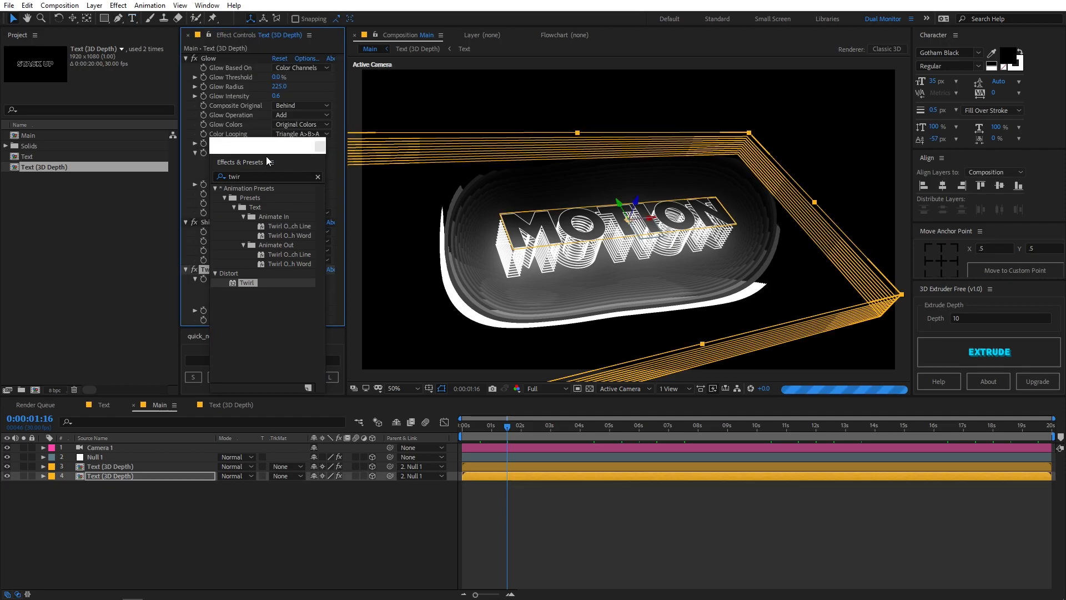
drag(281, 278, 818, 311)
click(655, 514)
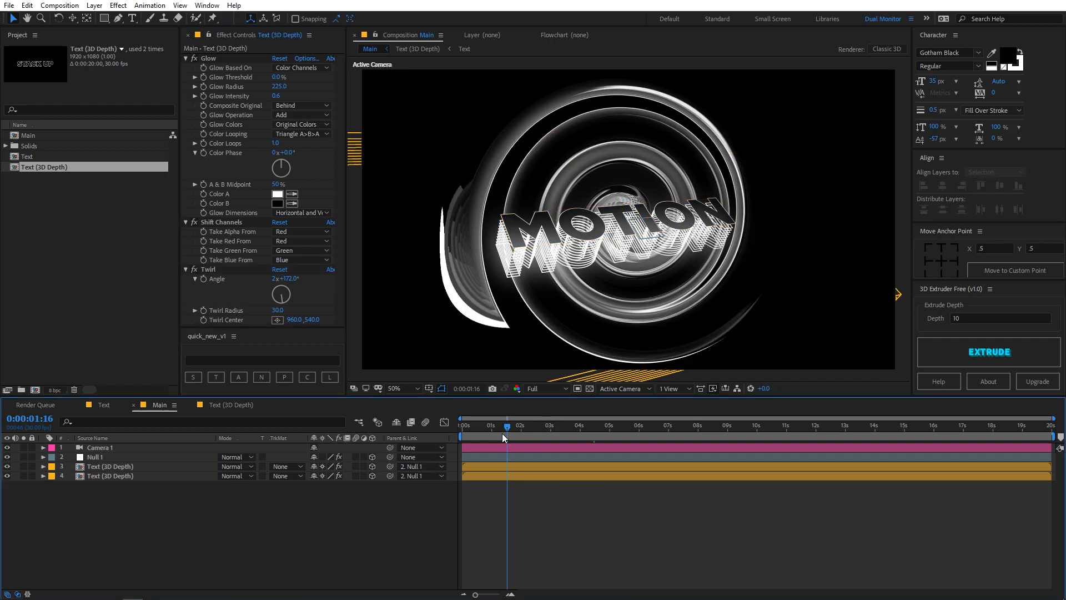
Preview the twirled glow over several frames and remove the Twirl effect from the lower text copy
key(space)
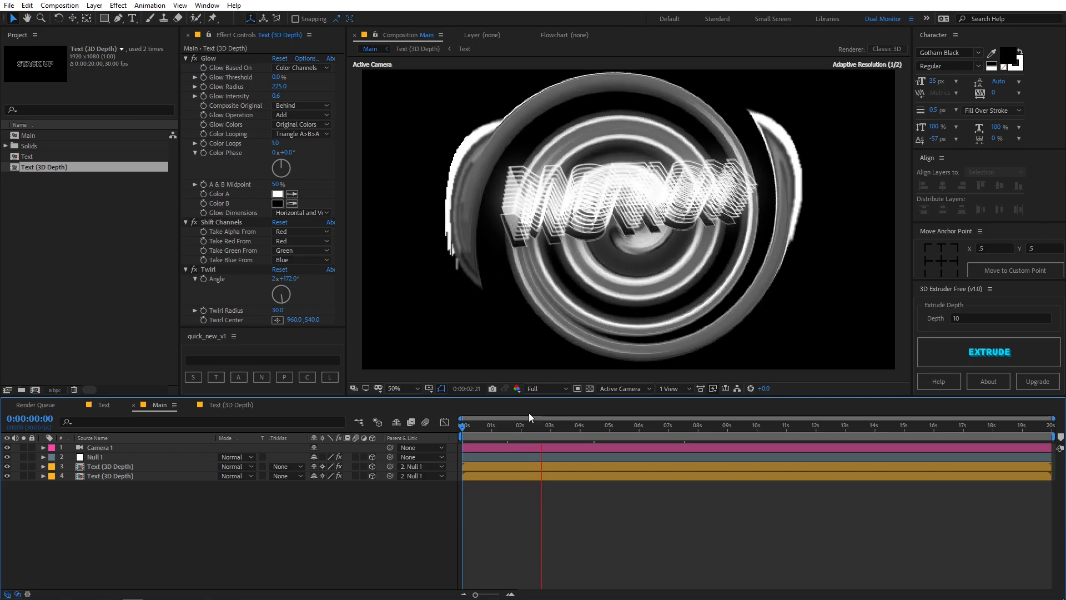
drag(549, 431, 722, 433)
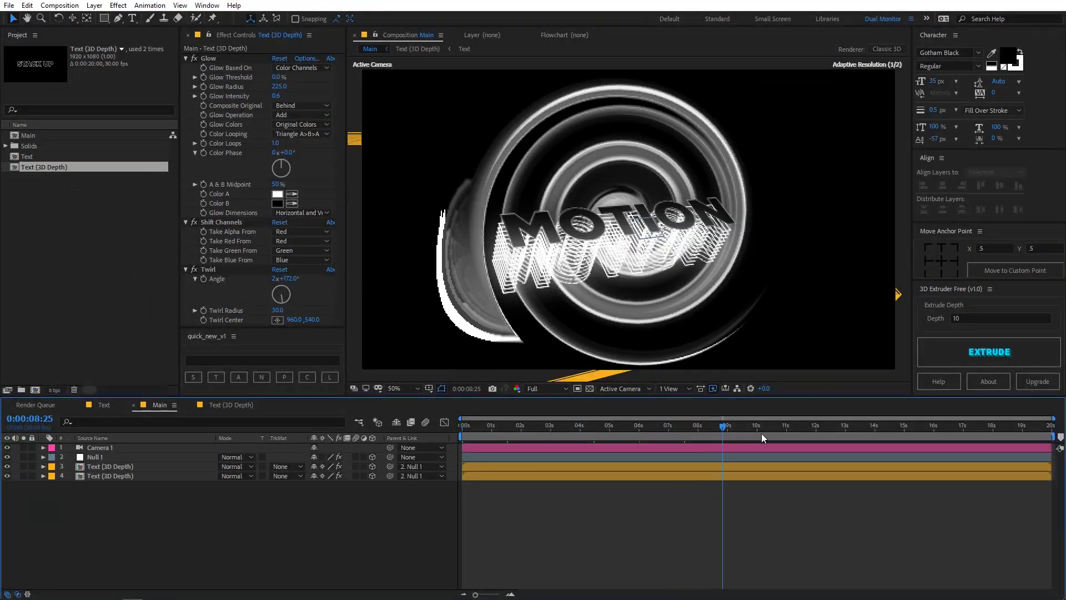
click(761, 436)
click(215, 271)
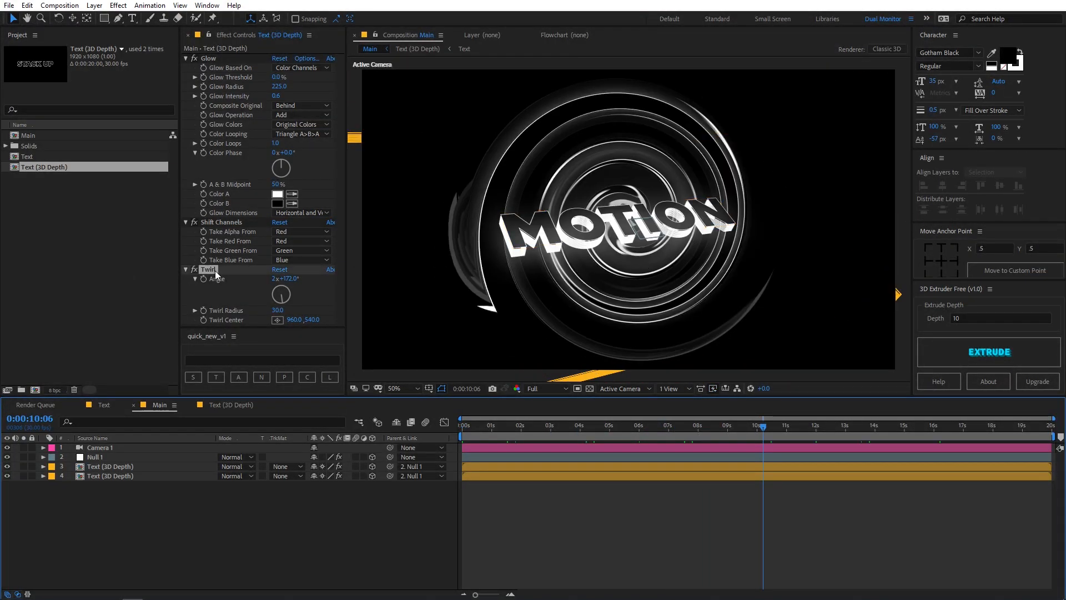
key(Delete)
click(587, 541)
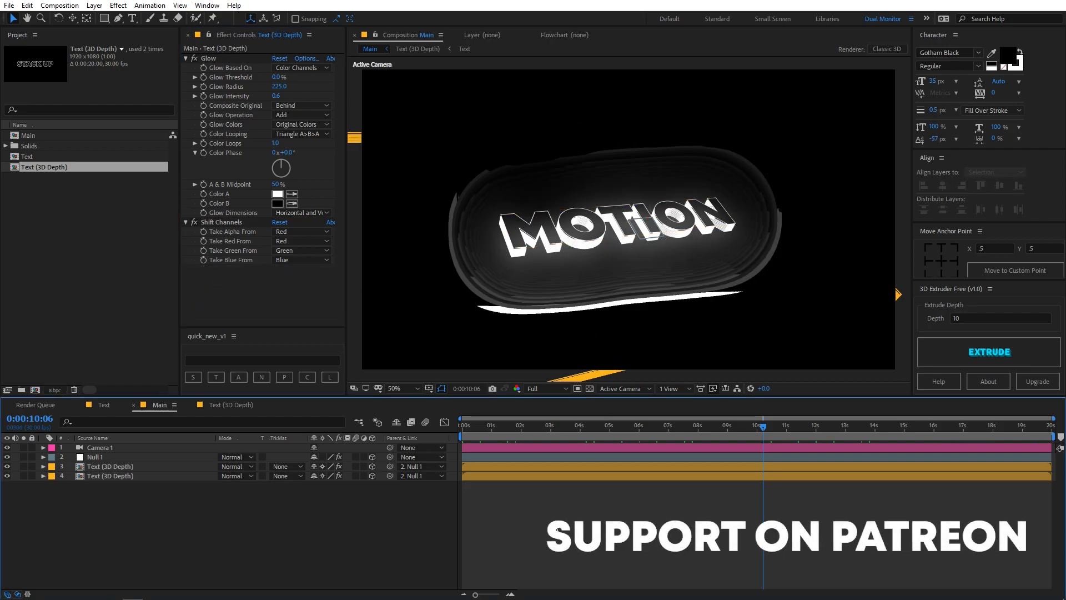